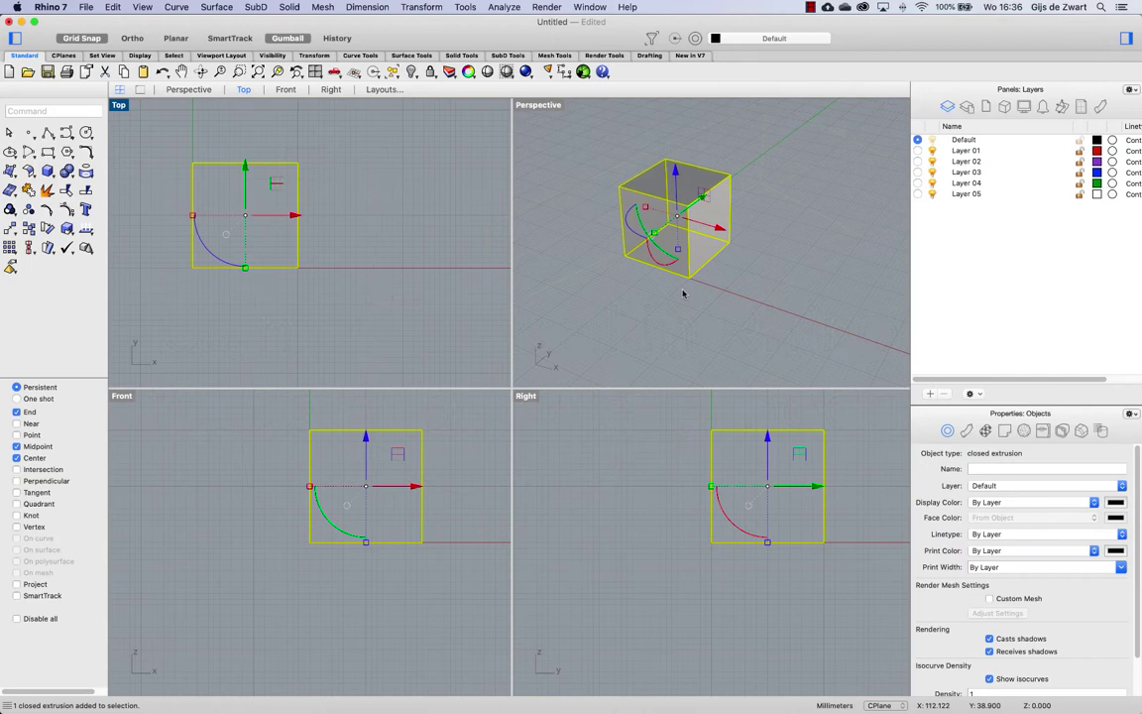
# - Select the box and toggle the Gumball off and back on
pyautogui.click(715, 297)
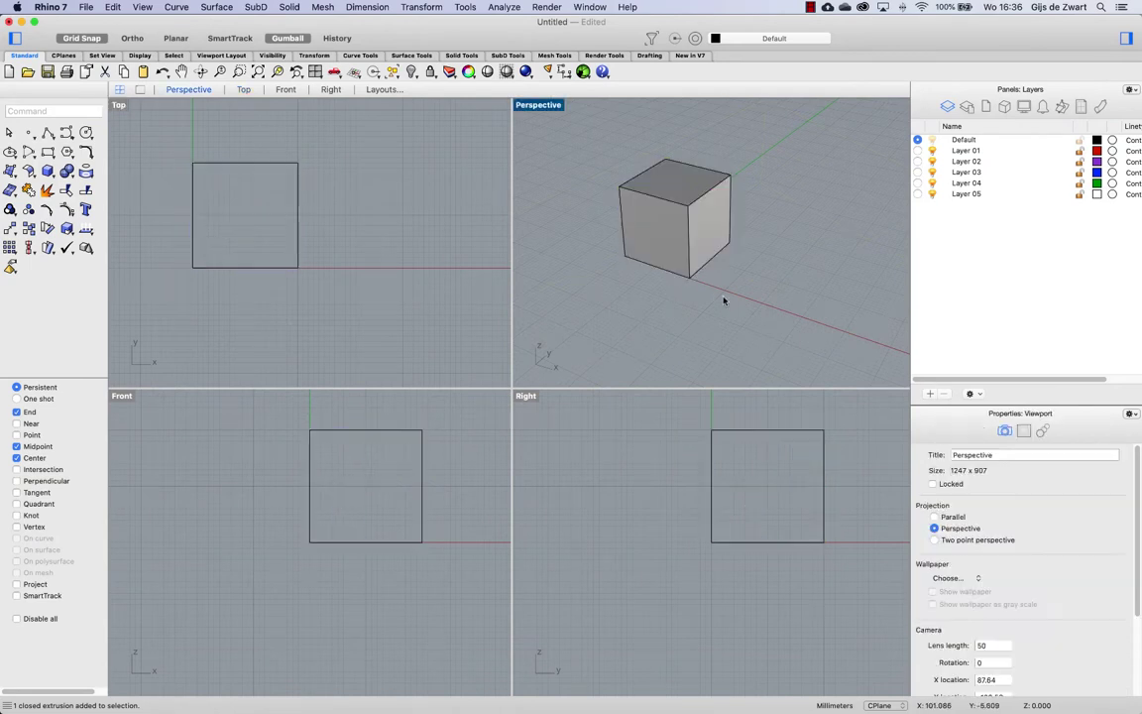
pyautogui.click(695, 224)
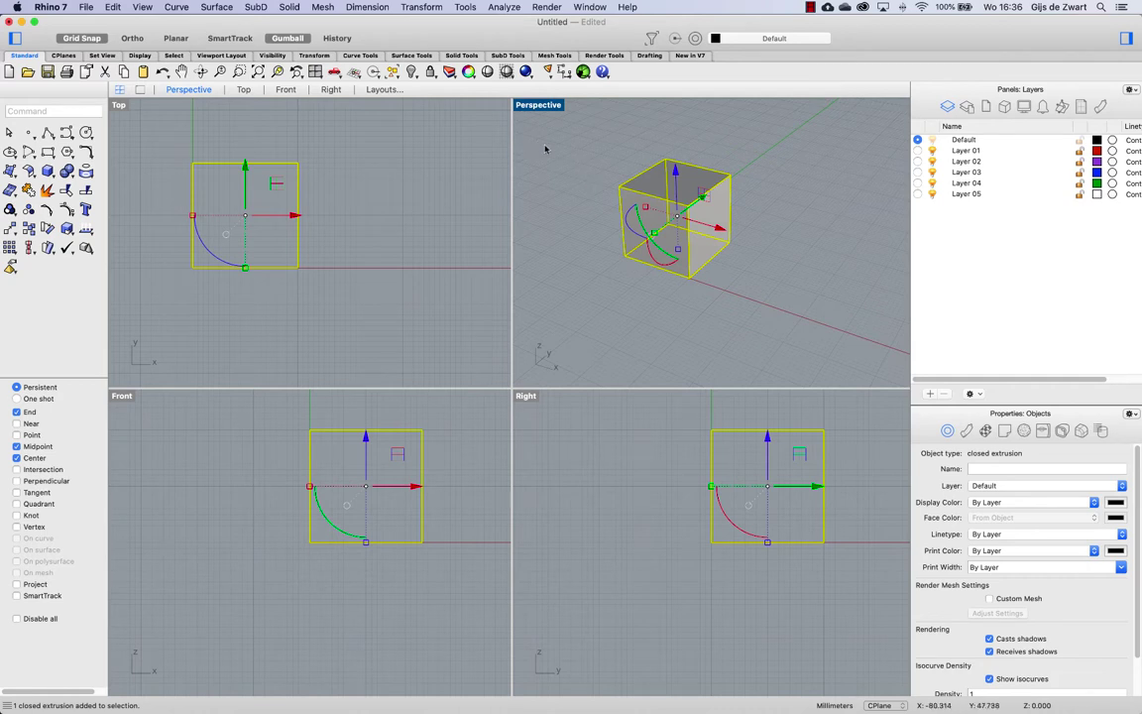
pyautogui.click(287, 39)
pyautogui.click(287, 40)
# - Try moving, stretching and rotating the box freely with the Gumball in the Top view
pyautogui.moveTo(331, 219)
pyautogui.mouseDown(button='right')
pyautogui.moveTo(332, 254)
pyautogui.moveTo(318, 240)
pyautogui.mouseUp(button='right')
pyautogui.scroll(-4, 305, 288)
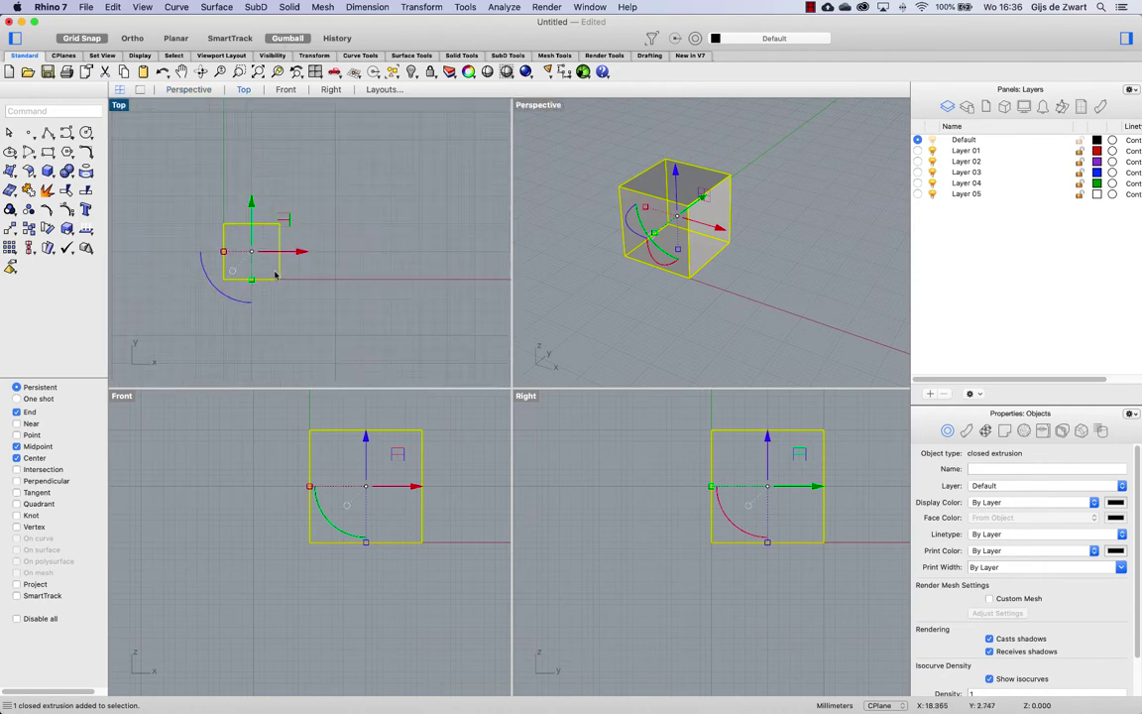
pyautogui.moveTo(226, 268); pyautogui.dragTo(312, 314)
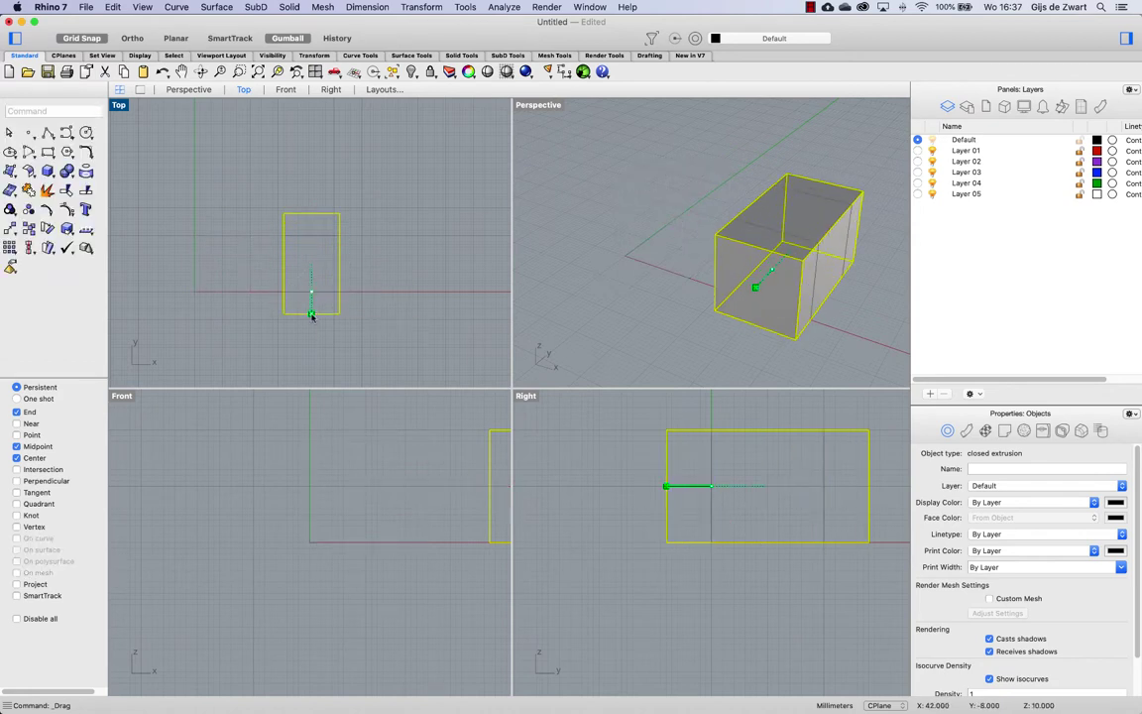
pyautogui.moveTo(250, 267); pyautogui.dragTo(275, 315)
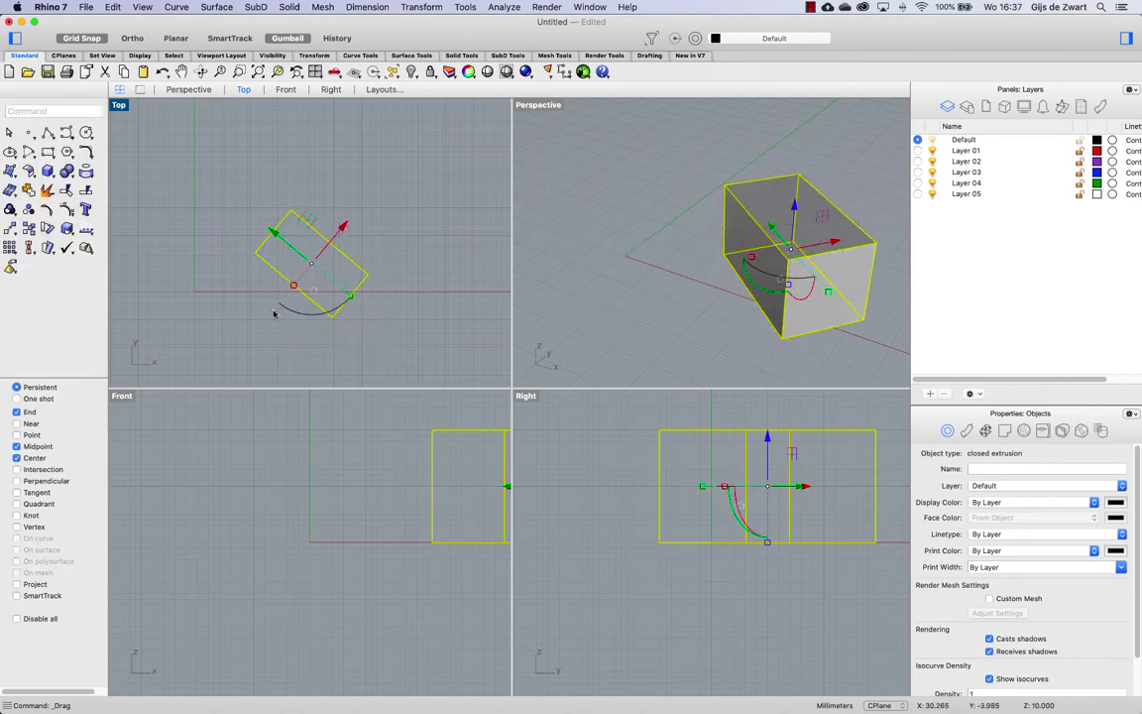
# - Undo the Gumball move, stretch and rotation of the box
pyautogui.press('super+z')
pyautogui.press('super+z')
pyautogui.press('super+z')
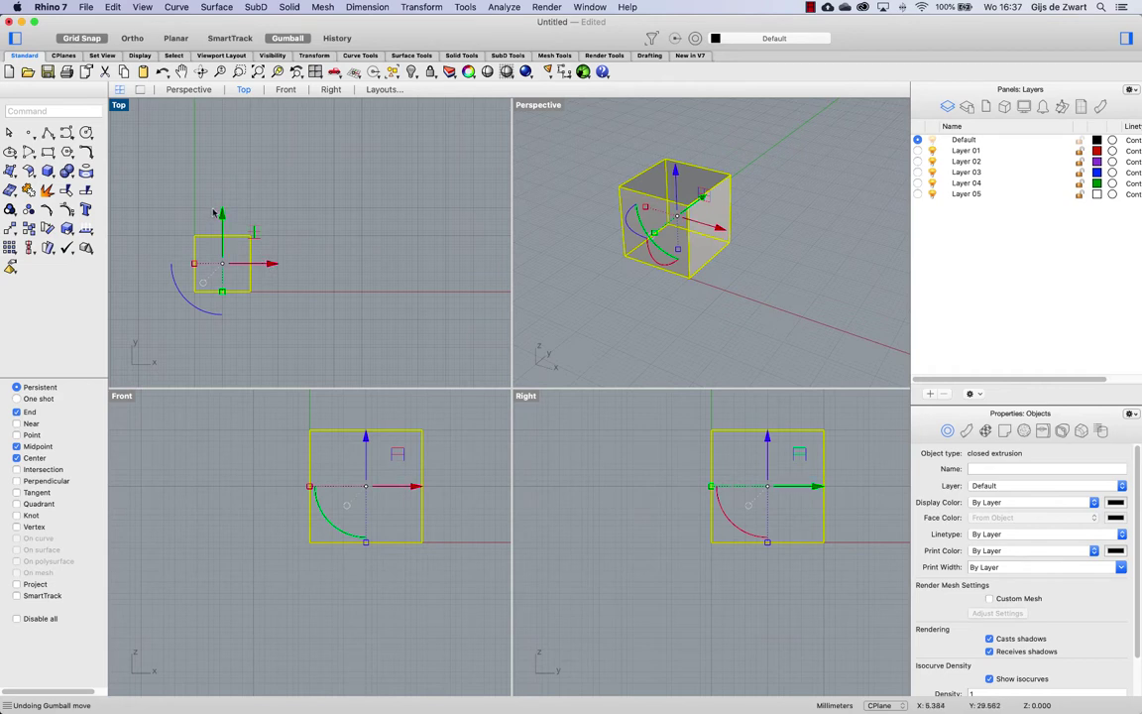
# - Move the box 20 mm in the X direction twice, entering the distance on the Gumball
pyautogui.click(270, 266)
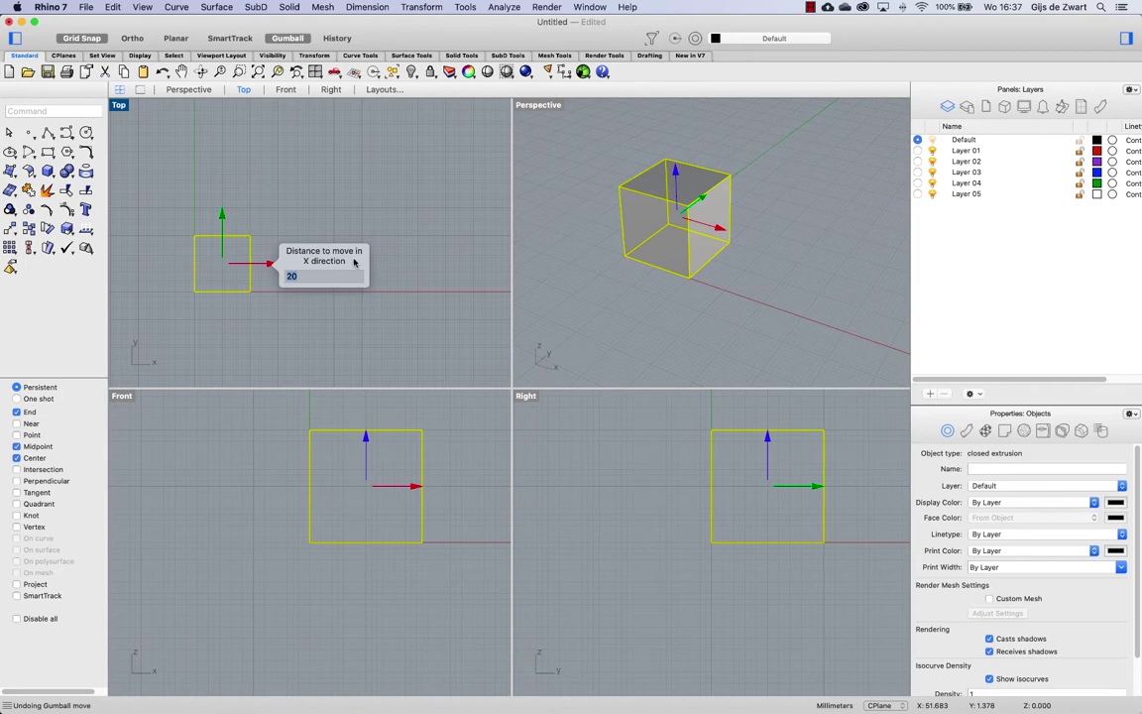
pyautogui.press('Return')
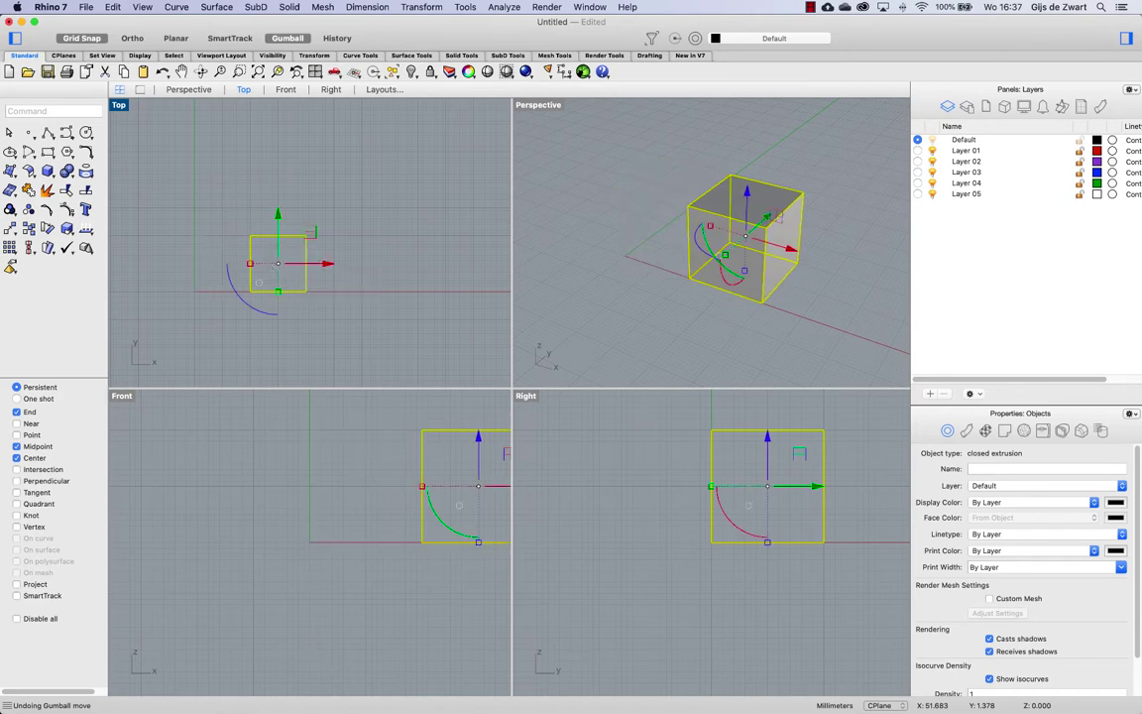
pyautogui.click(330, 264)
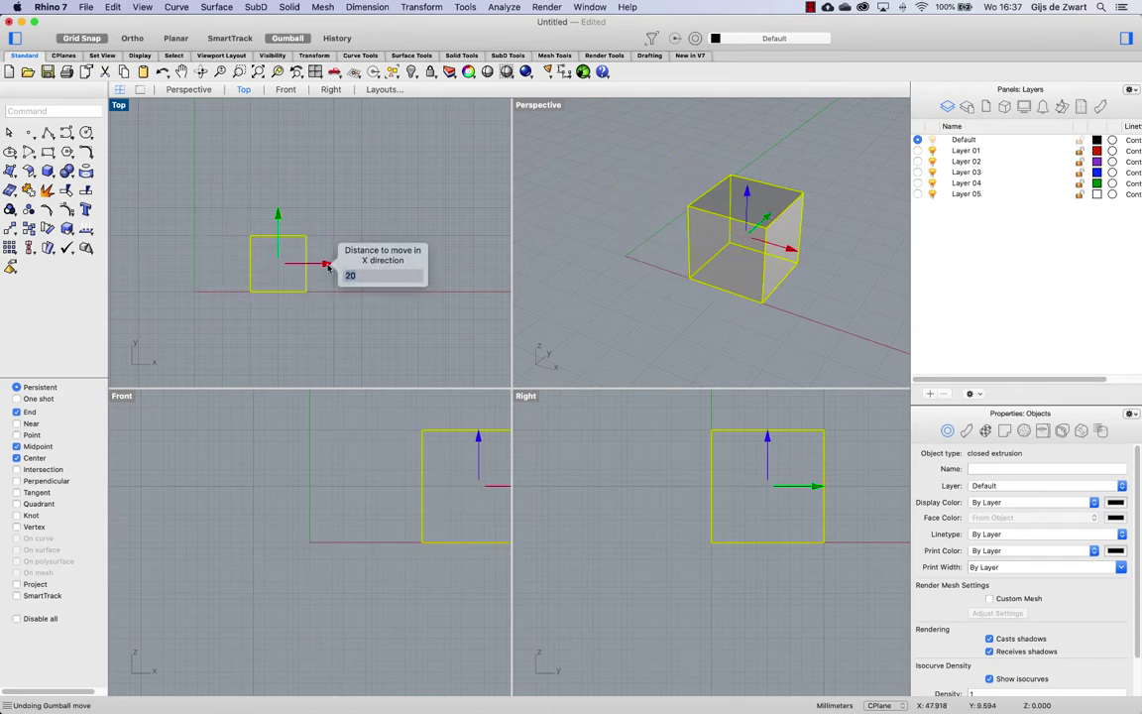
pyautogui.press('Escape')
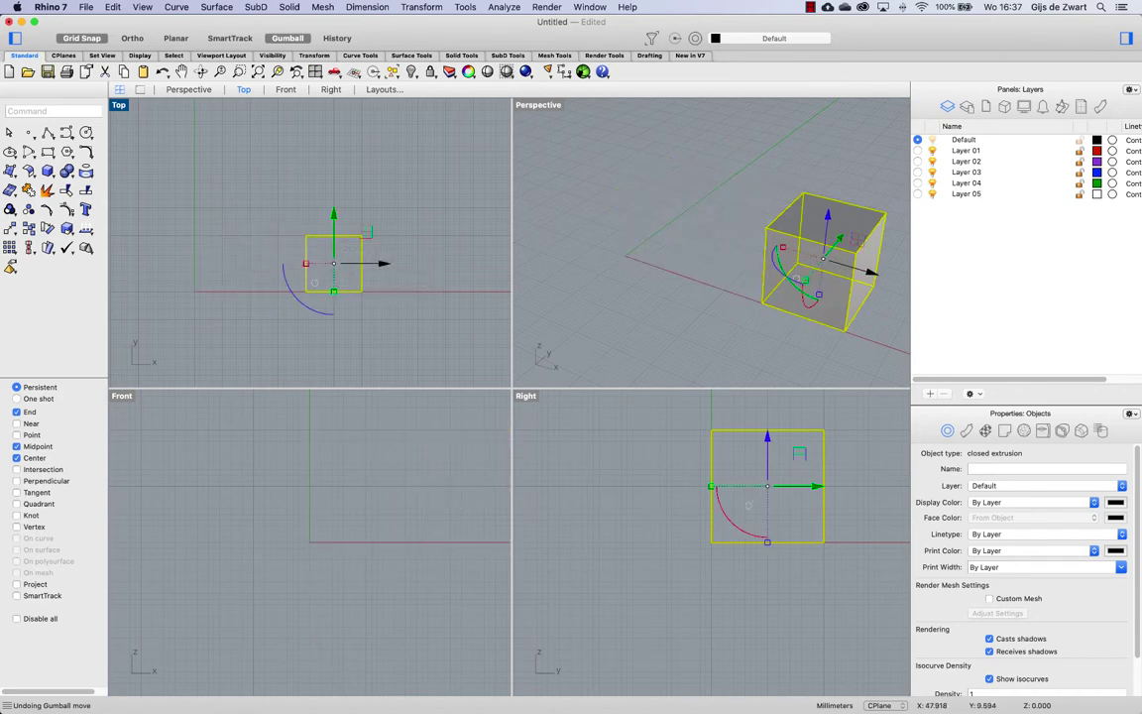
# - Copy the box 20 mm in the X direction with the Gumball and clear the selection
pyautogui.click(382, 265)
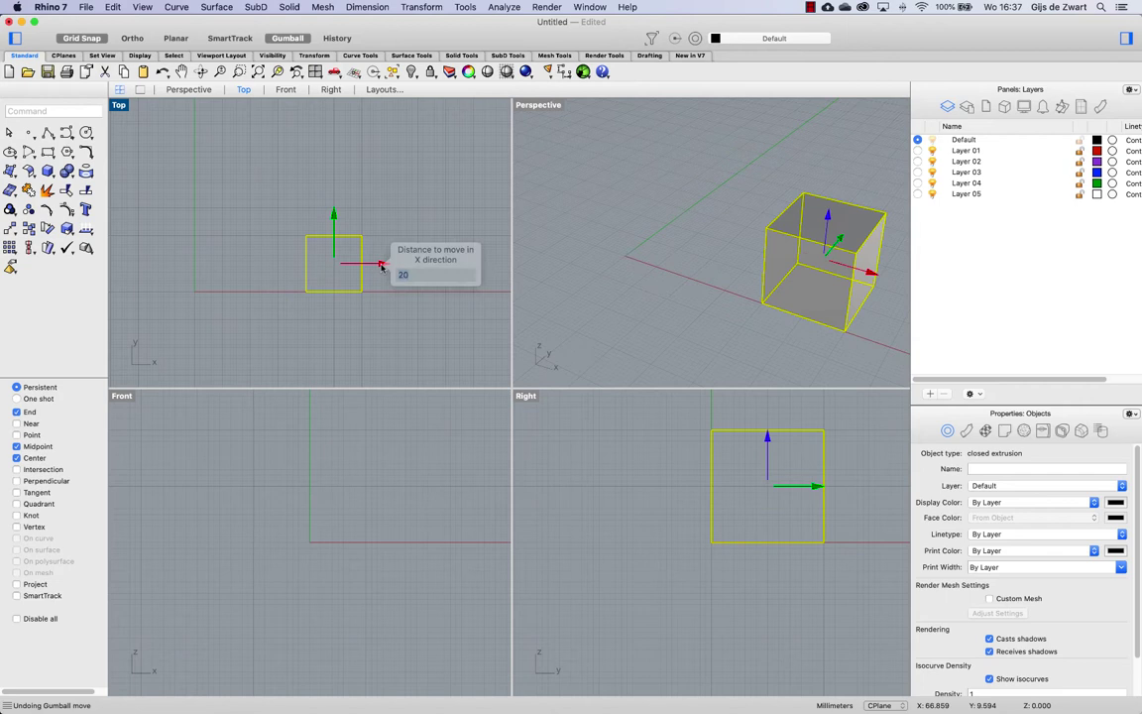
pyautogui.press('Return')
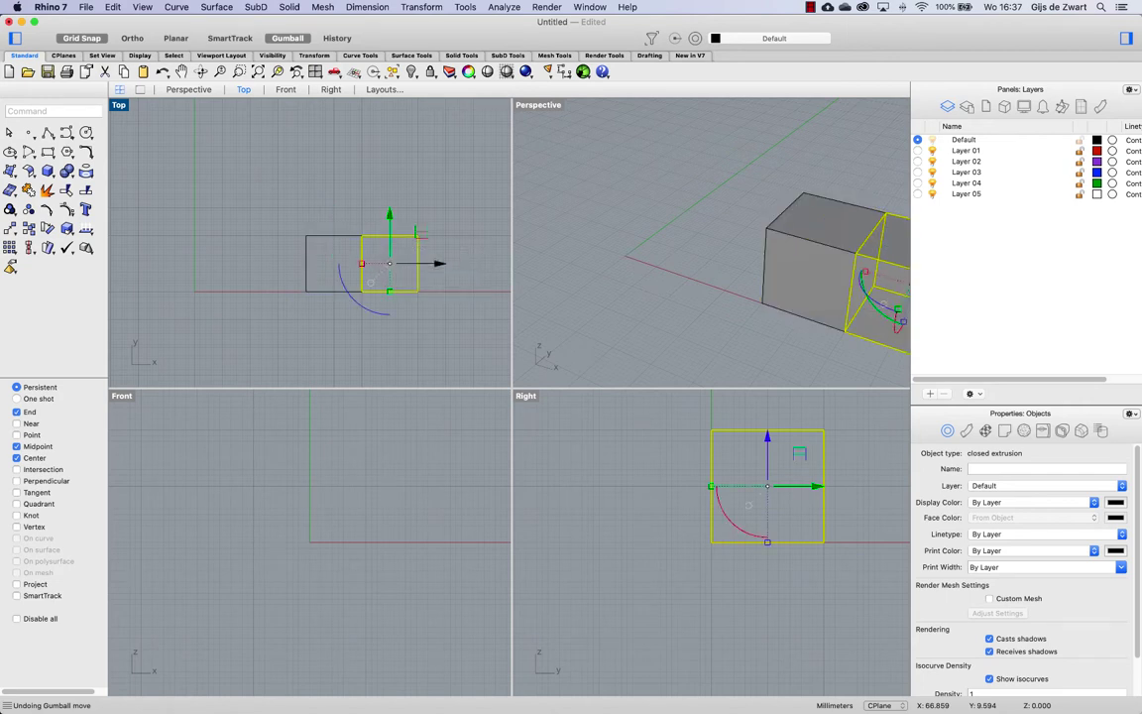
pyautogui.moveTo(446, 275); pyautogui.dragTo(349, 265, button='right')
pyautogui.click(351, 287)
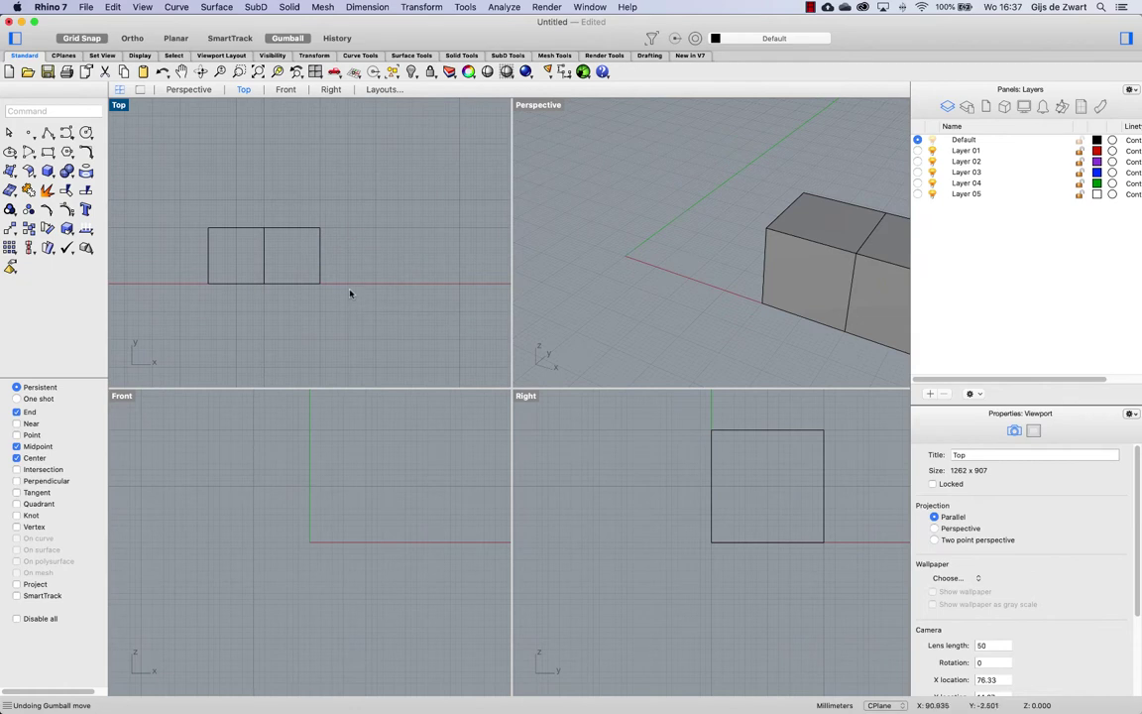
# - Copy both boxes together 40 mm in the X direction to form a row of four
pyautogui.moveTo(331, 211); pyautogui.dragTo(203, 265)
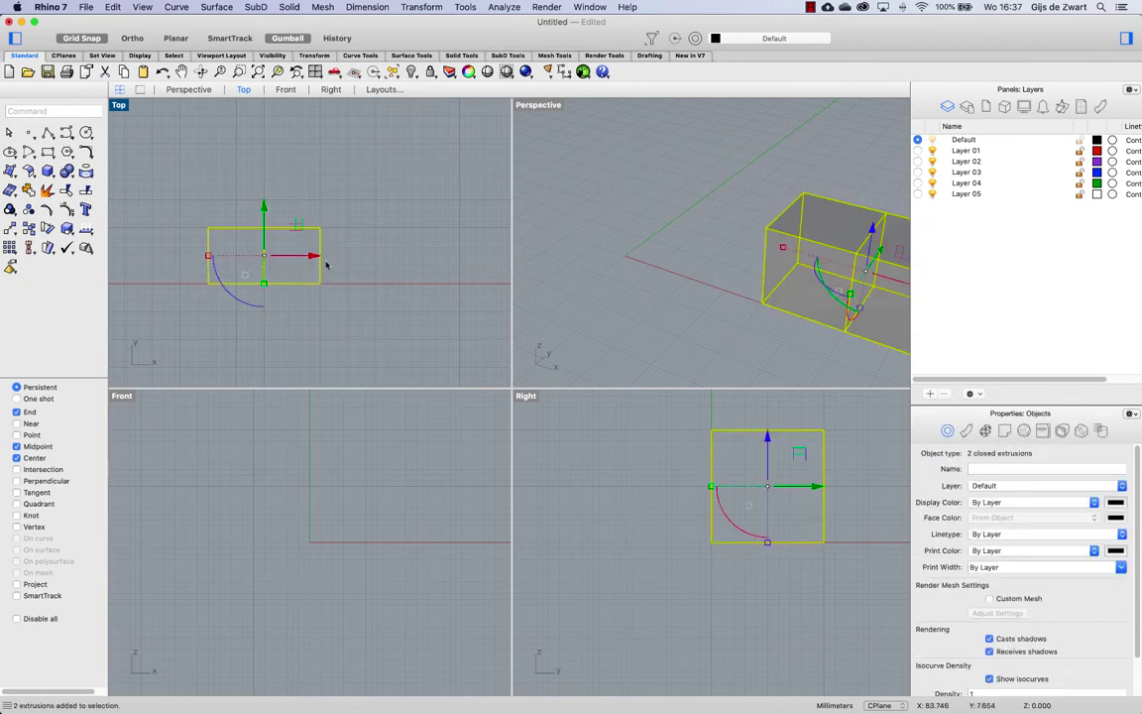
pyautogui.click(310, 257)
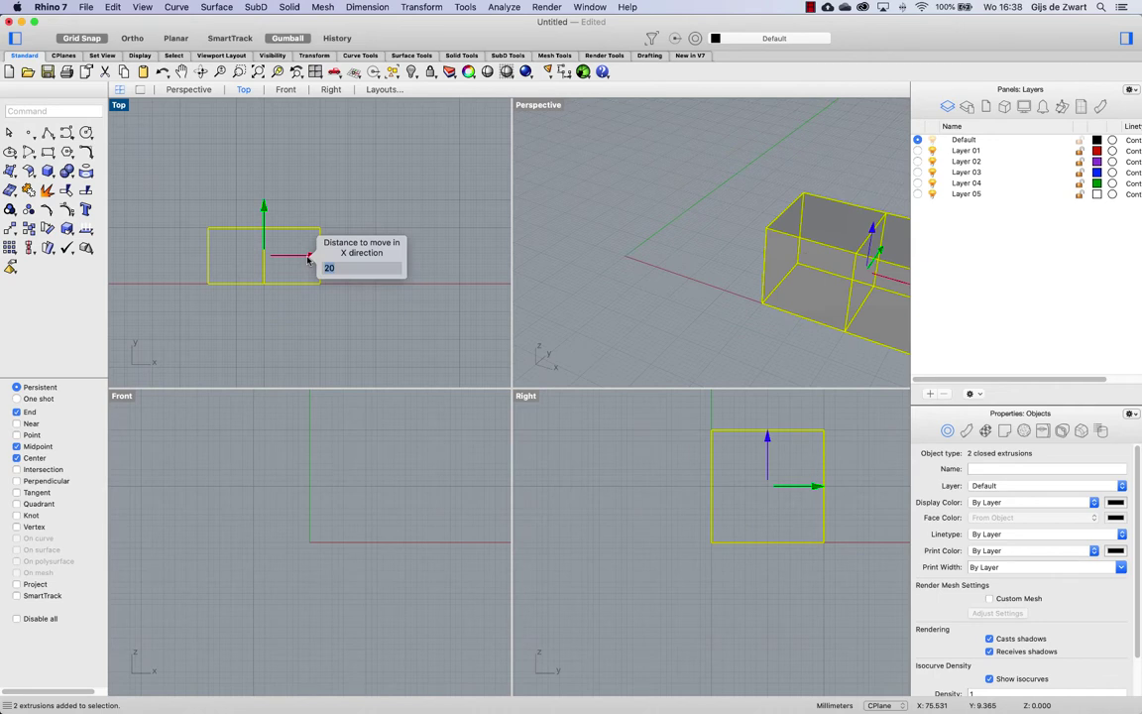
pyautogui.write('4')
pyautogui.press('Return')
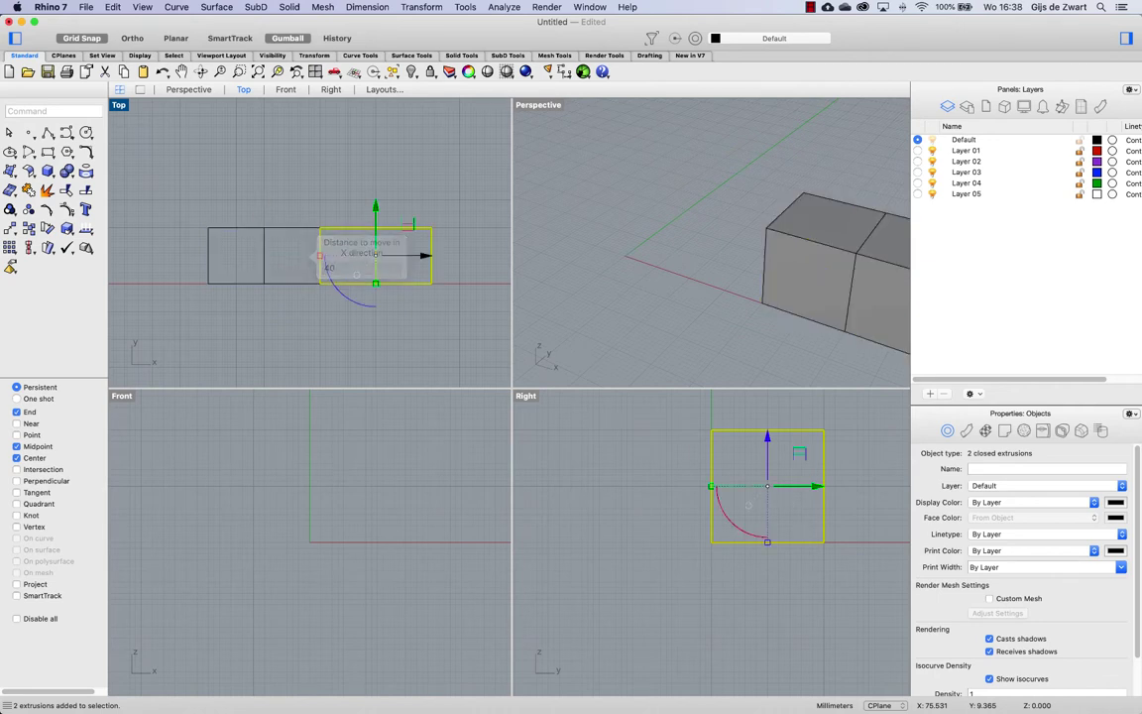
pyautogui.press('Escape')
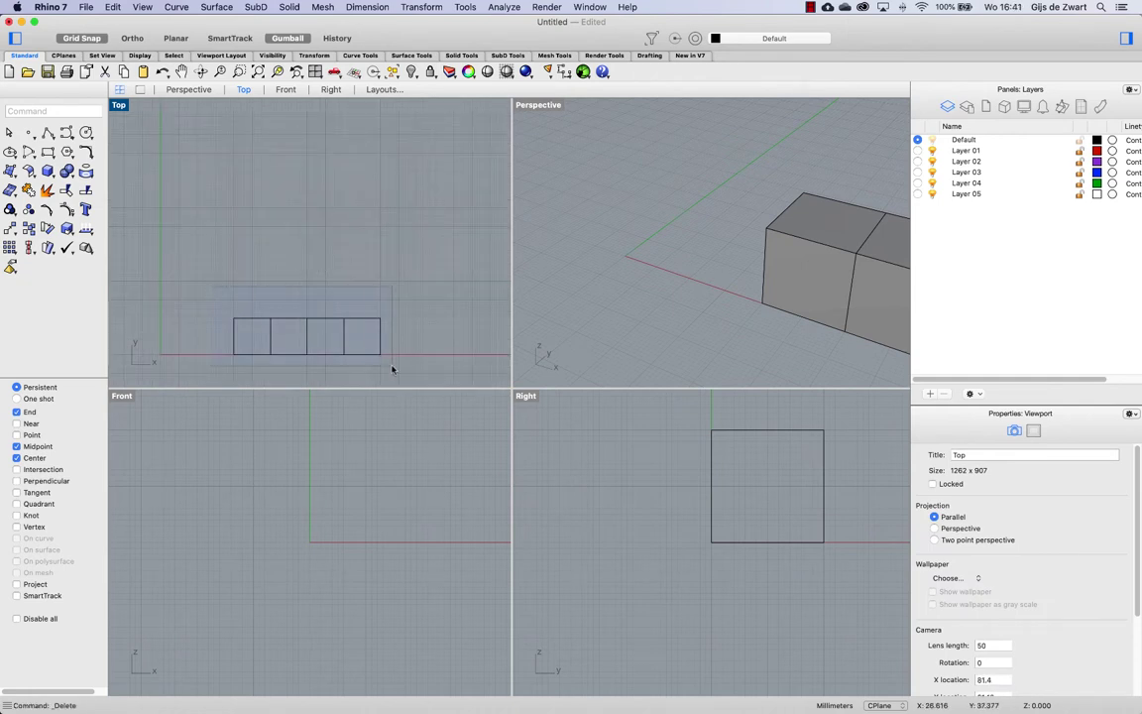
# - Move the row of four boxes in the positive Y direction and rotate it 90° around the Z axis
pyautogui.press('super+a')
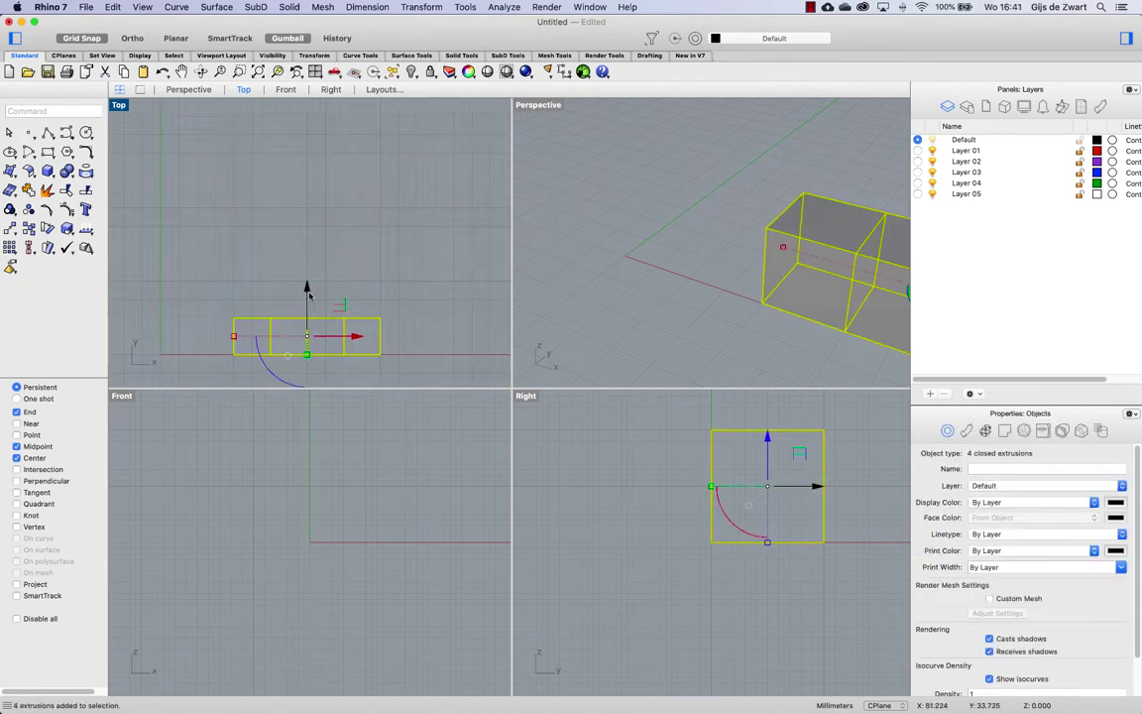
pyautogui.moveTo(308, 294); pyautogui.dragTo(318, 234)
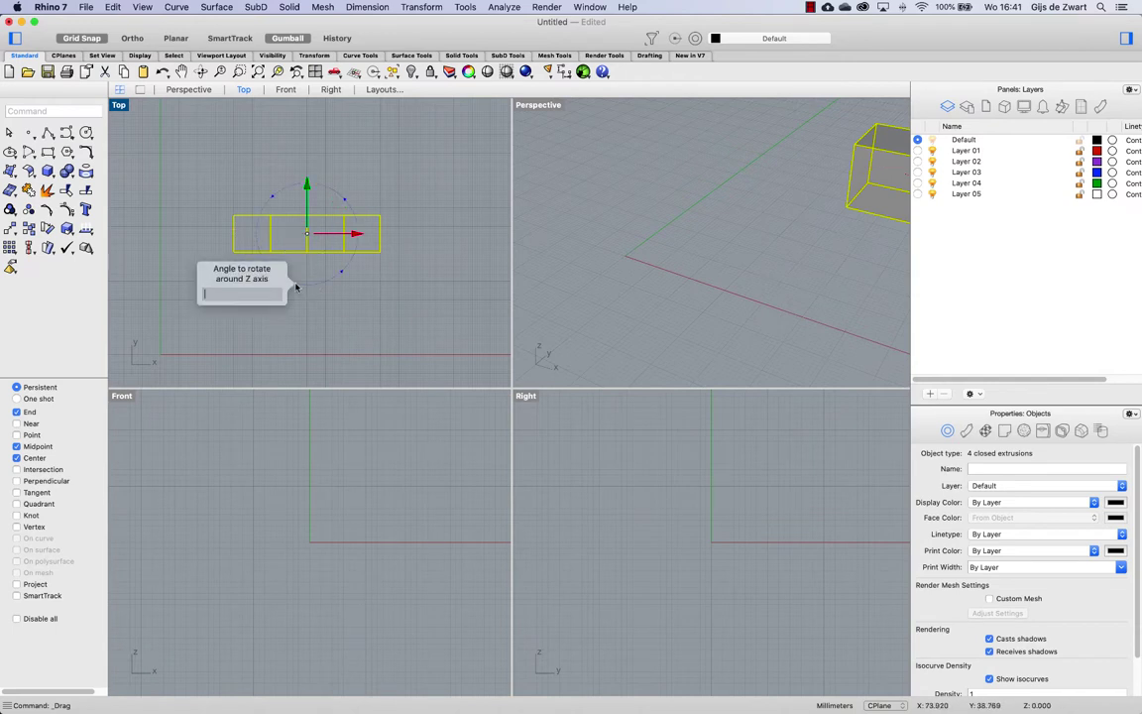
pyautogui.write('90')
pyautogui.press('Return')
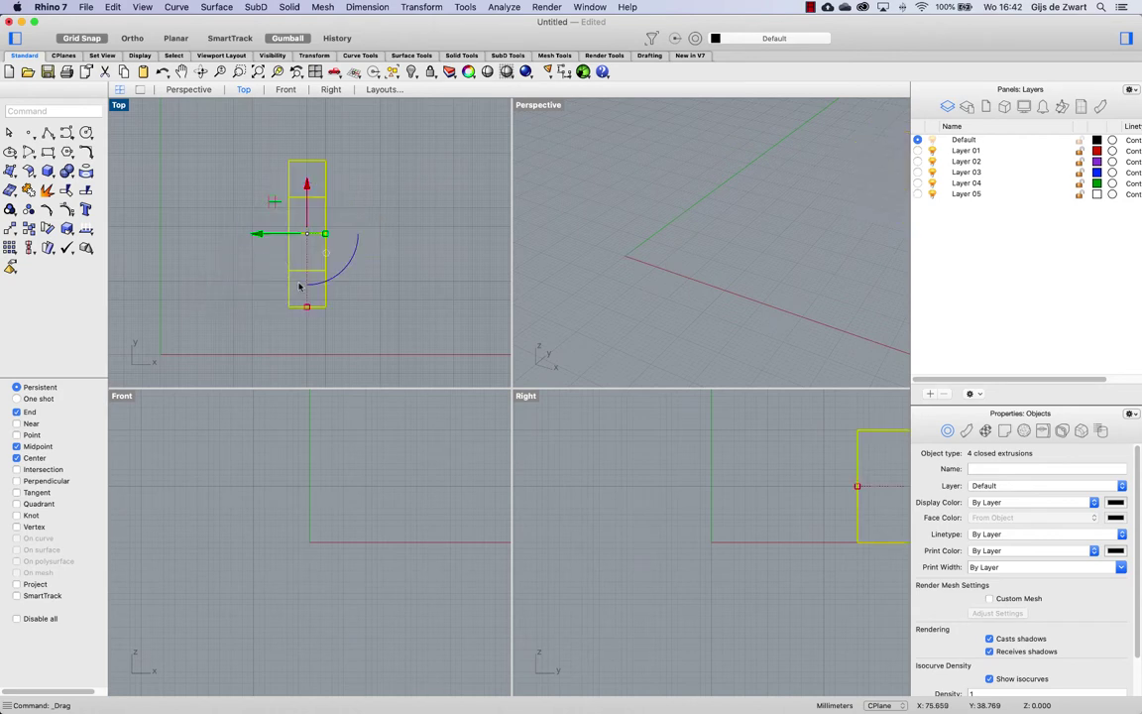
# - Rotate only the box at the row's positive Y end by 45° around the Z axis
pyautogui.click(372, 189)
pyautogui.click(325, 184)
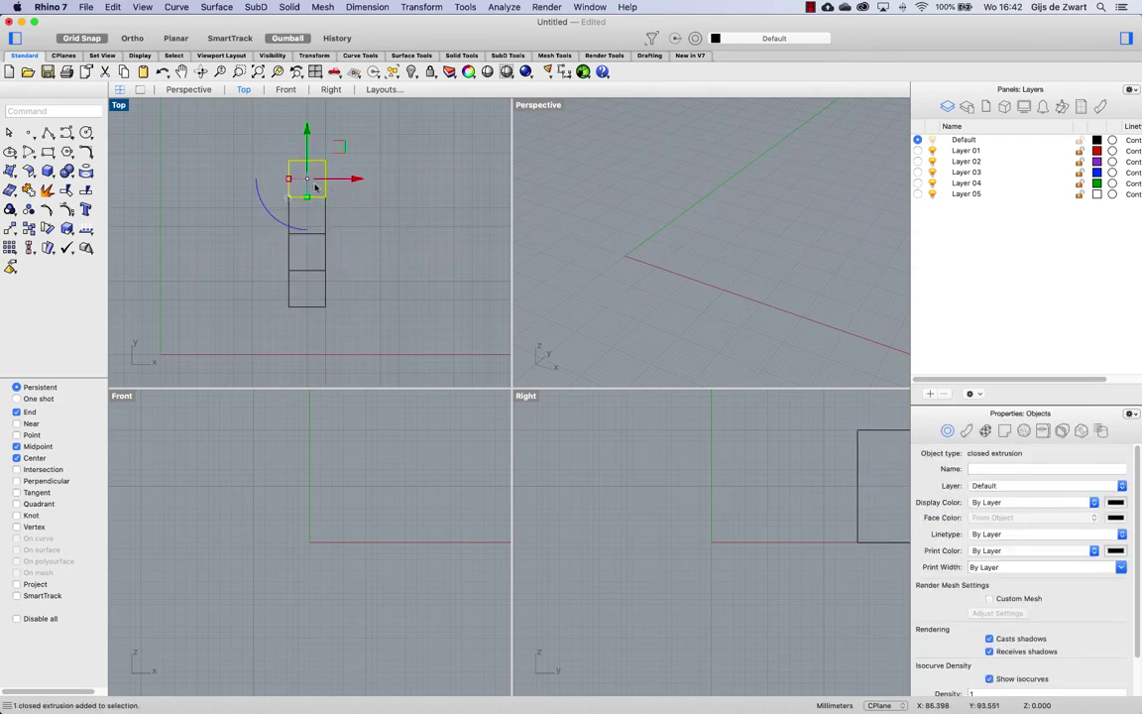
pyautogui.click(273, 219)
pyautogui.write('45')
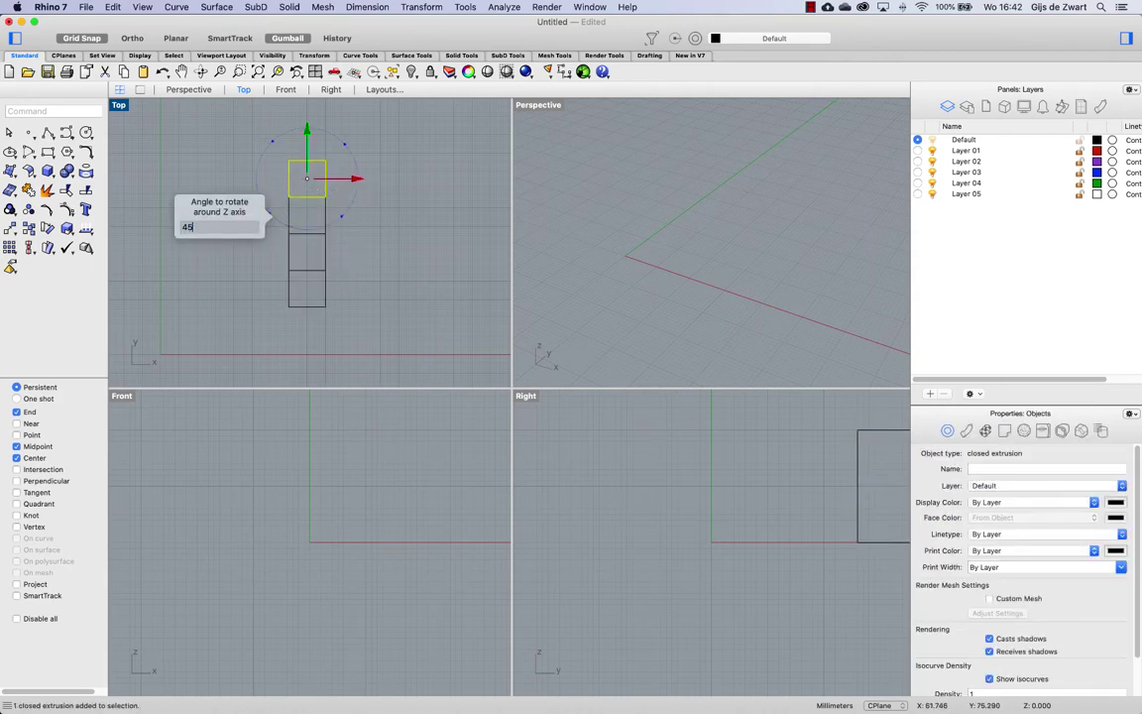
pyautogui.press('Return')
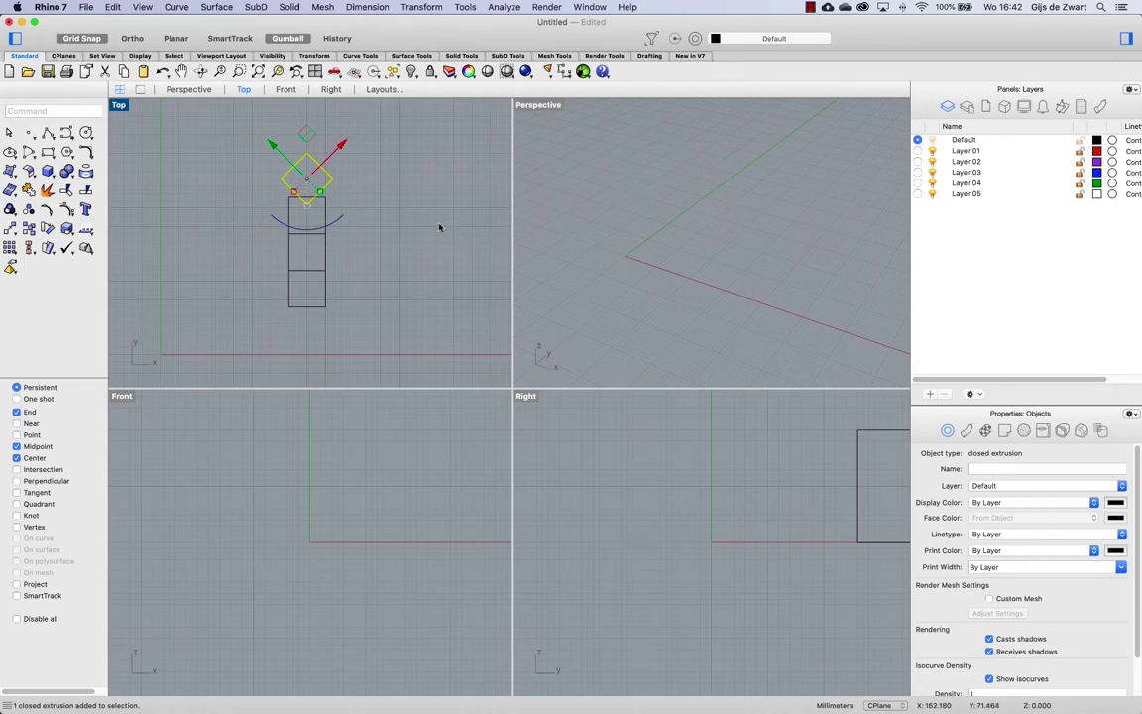
pyautogui.click(439, 227)
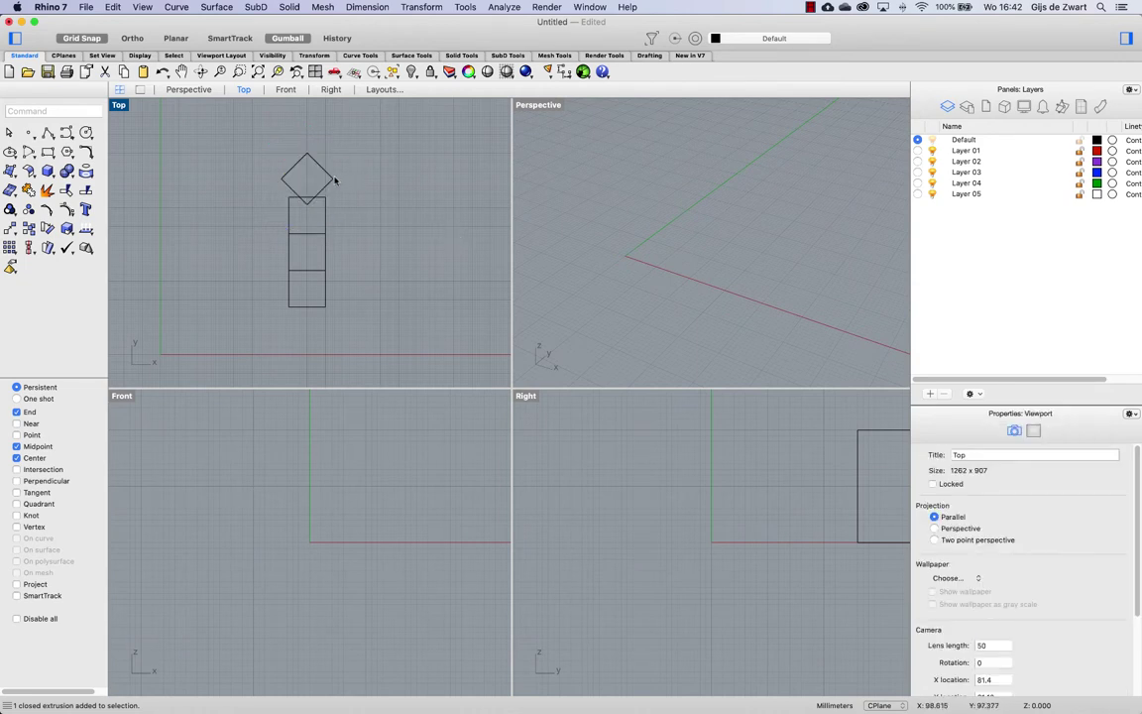
# - Move the rotated box clear of the row, and snap its upper corner onto the nearest end corner of the three-box row
pyautogui.moveTo(332, 179); pyautogui.dragTo(417, 194)
pyautogui.click(389, 186)
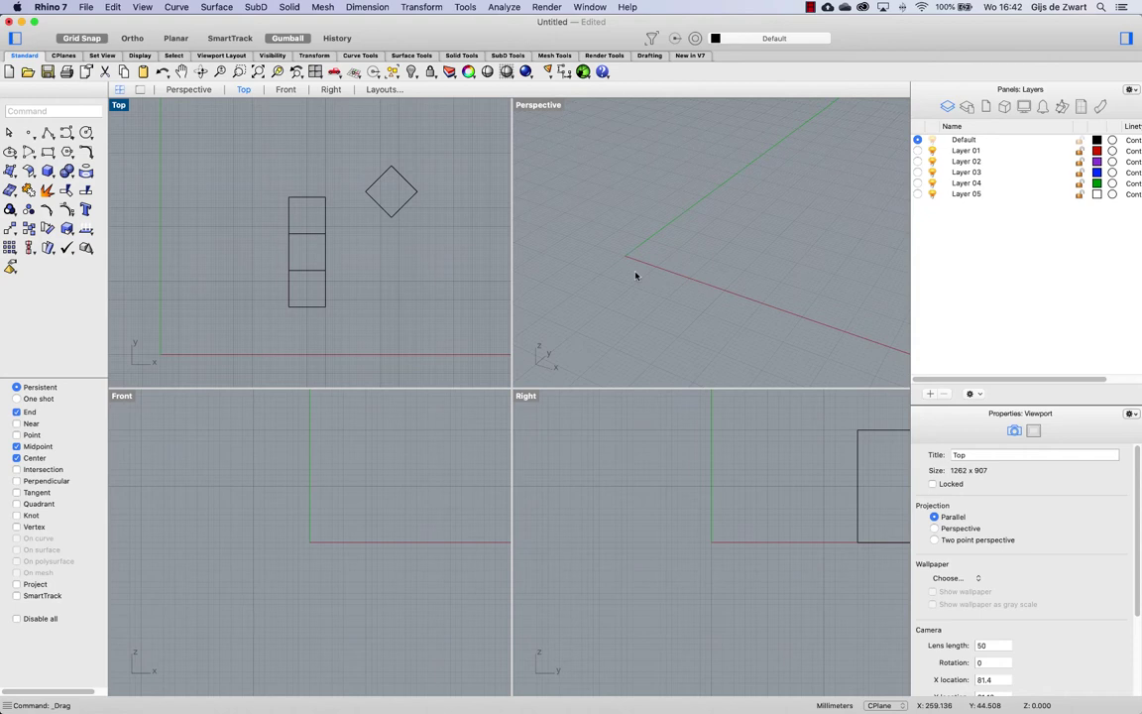
pyautogui.moveTo(634, 275); pyautogui.dragTo(745, 255, button='right')
pyautogui.scroll(5, 694, 228)
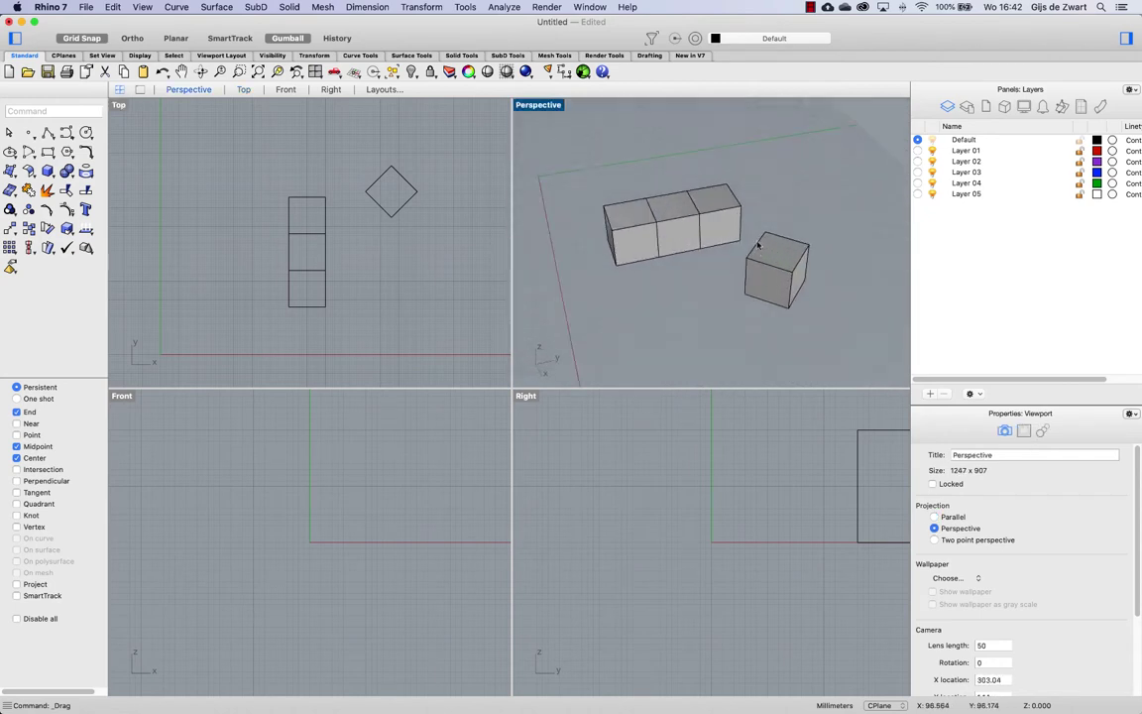
pyautogui.moveTo(682, 213); pyautogui.dragTo(782, 212, button='right')
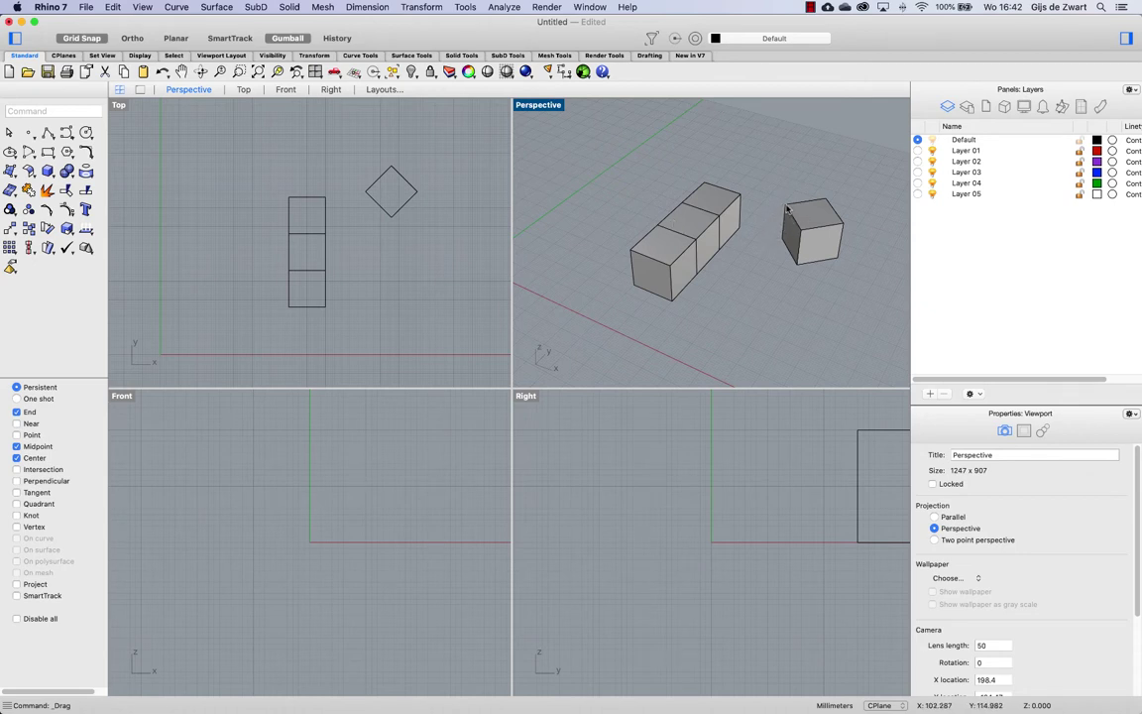
pyautogui.click(787, 209)
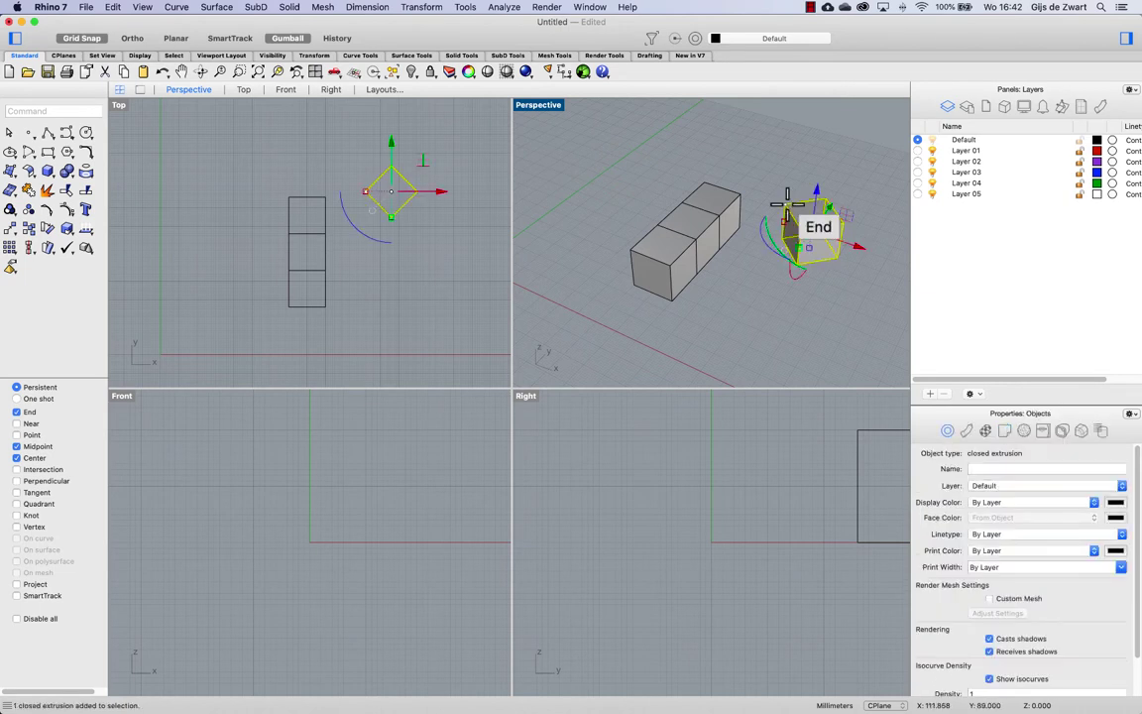
pyautogui.moveTo(787, 203); pyautogui.dragTo(742, 191)
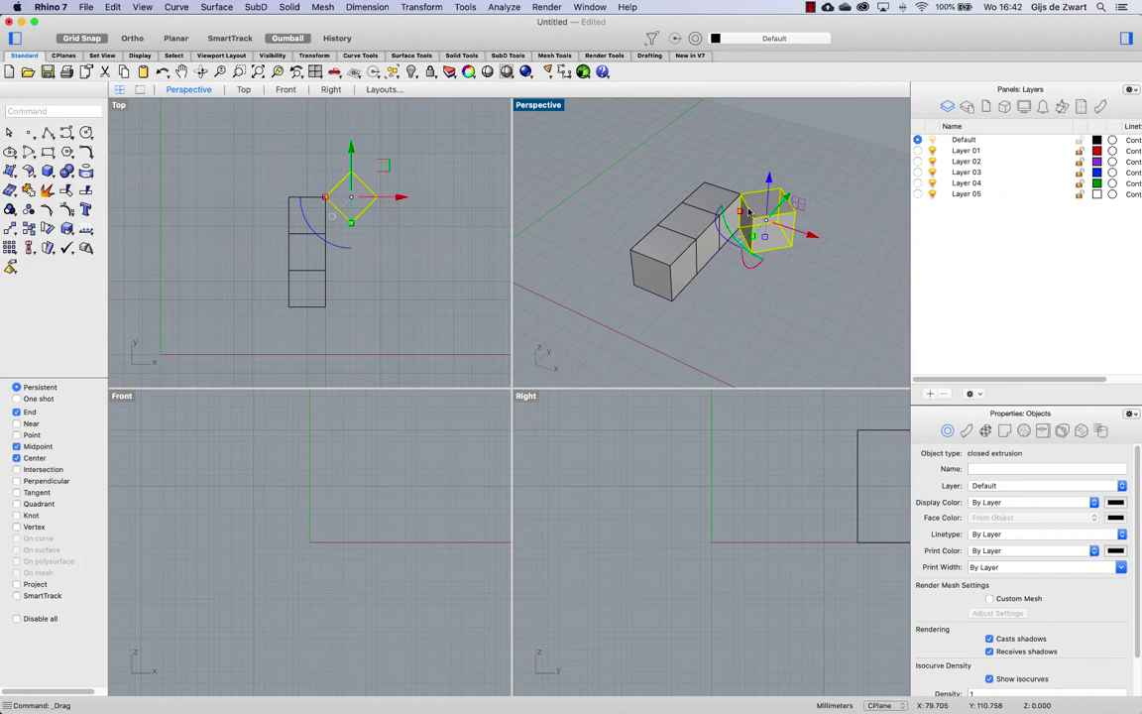
pyautogui.click(764, 302)
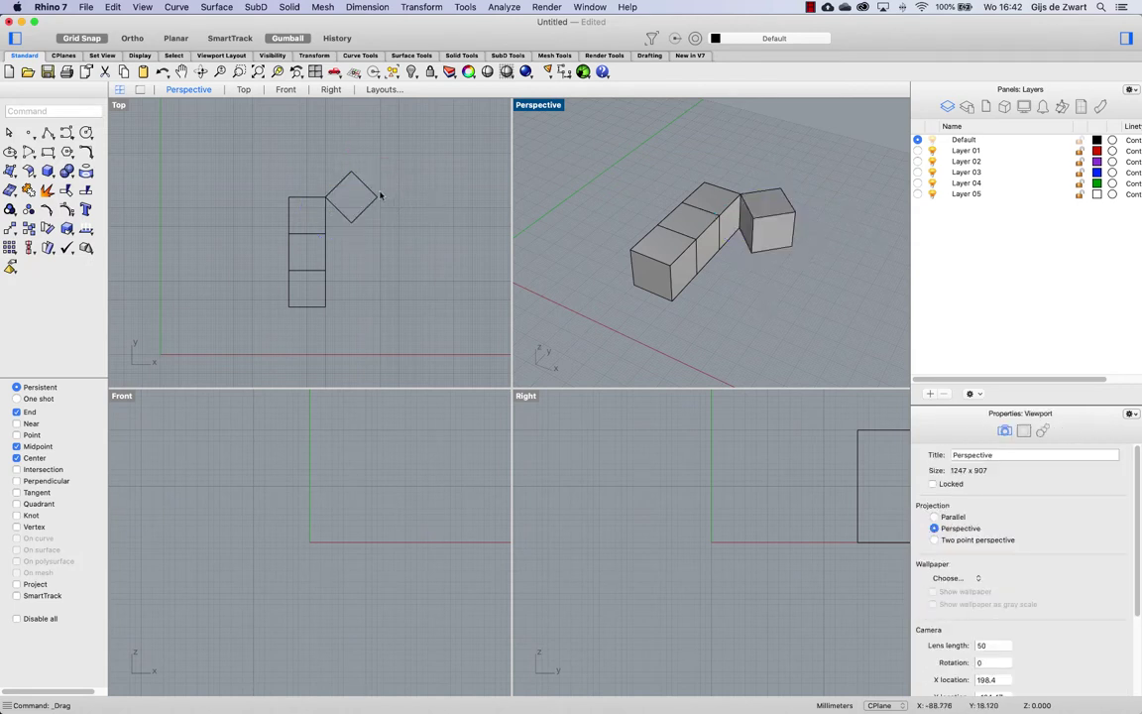
# - Move the rotated box away from the row again and set the Gumball to Smooth Dragging
pyautogui.moveTo(378, 195); pyautogui.dragTo(458, 187)
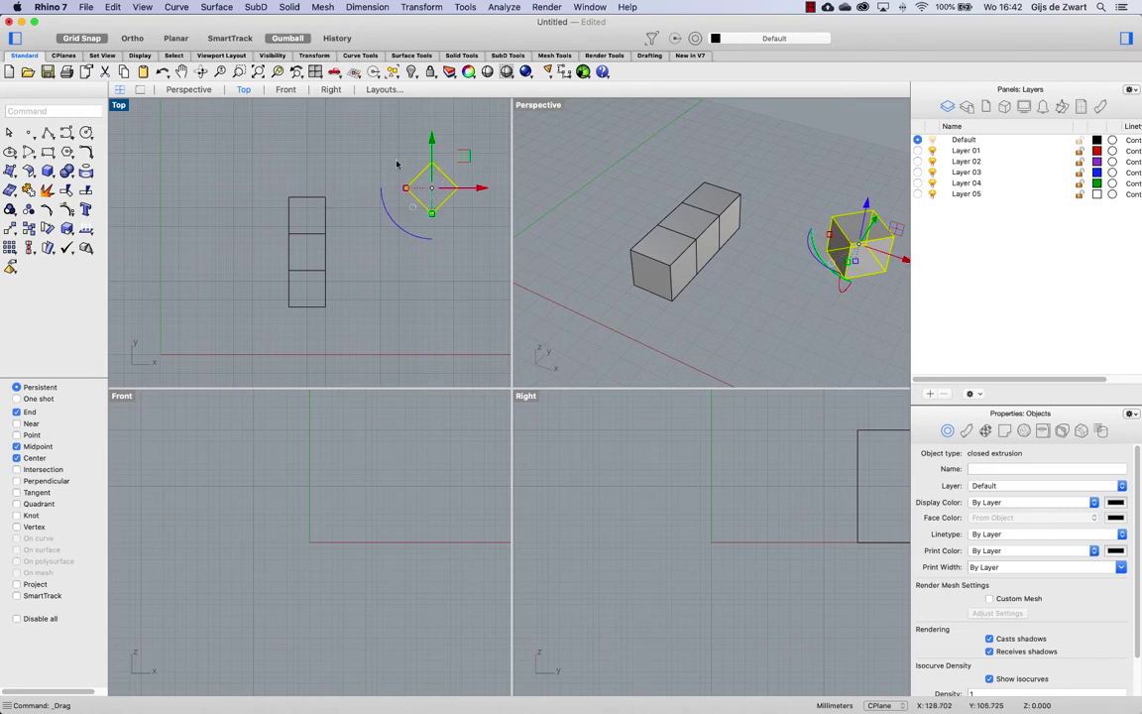
pyautogui.click(413, 206)
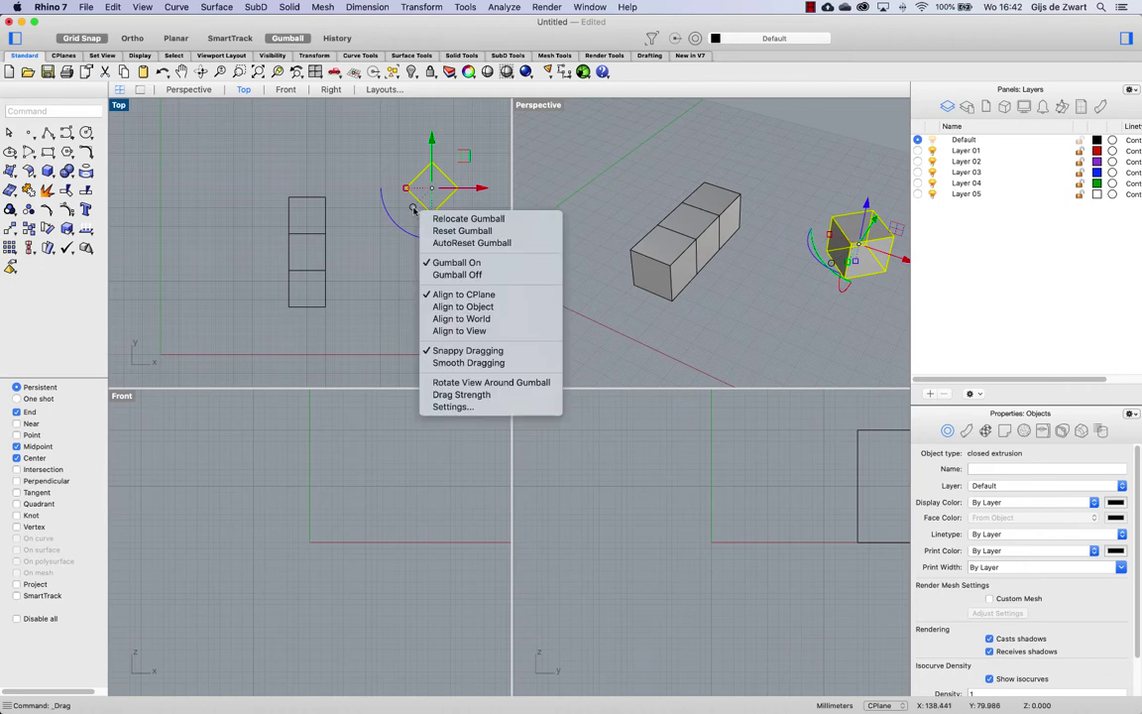
pyautogui.click(465, 363)
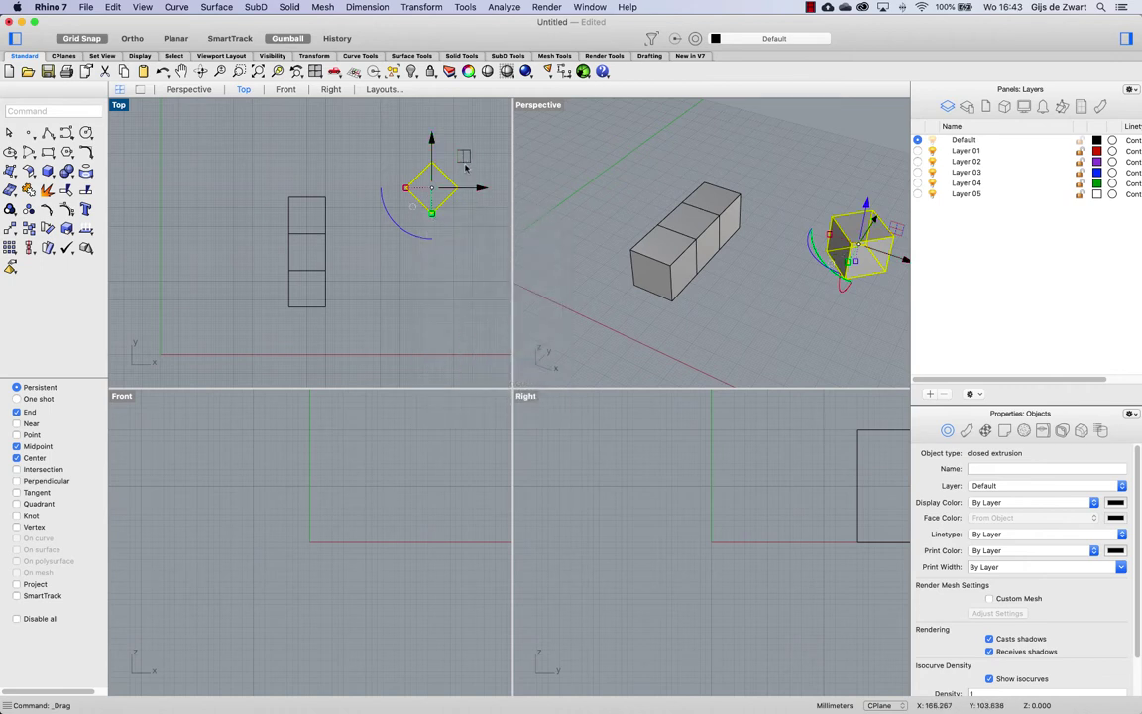
# - Move the rotated box within the XY plane using the Gumball's plane handle, and set the Gumball back to Snappy Dragging
pyautogui.moveTo(463, 157); pyautogui.dragTo(424, 150)
pyautogui.click(373, 202)
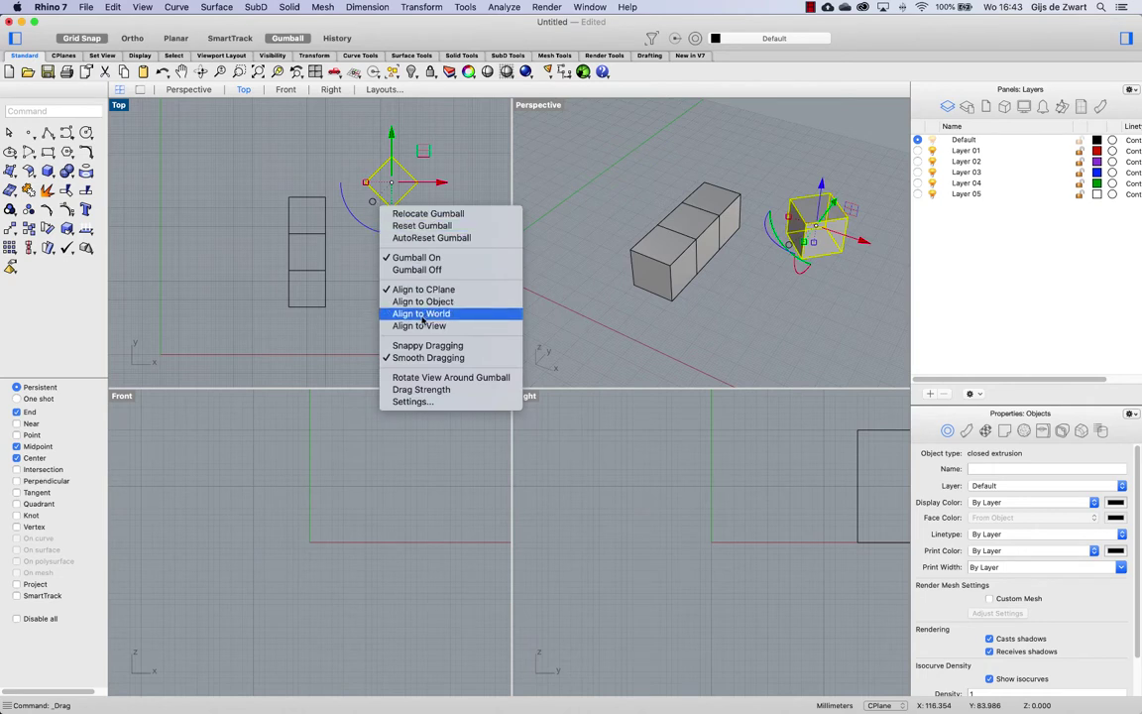
pyautogui.click(427, 346)
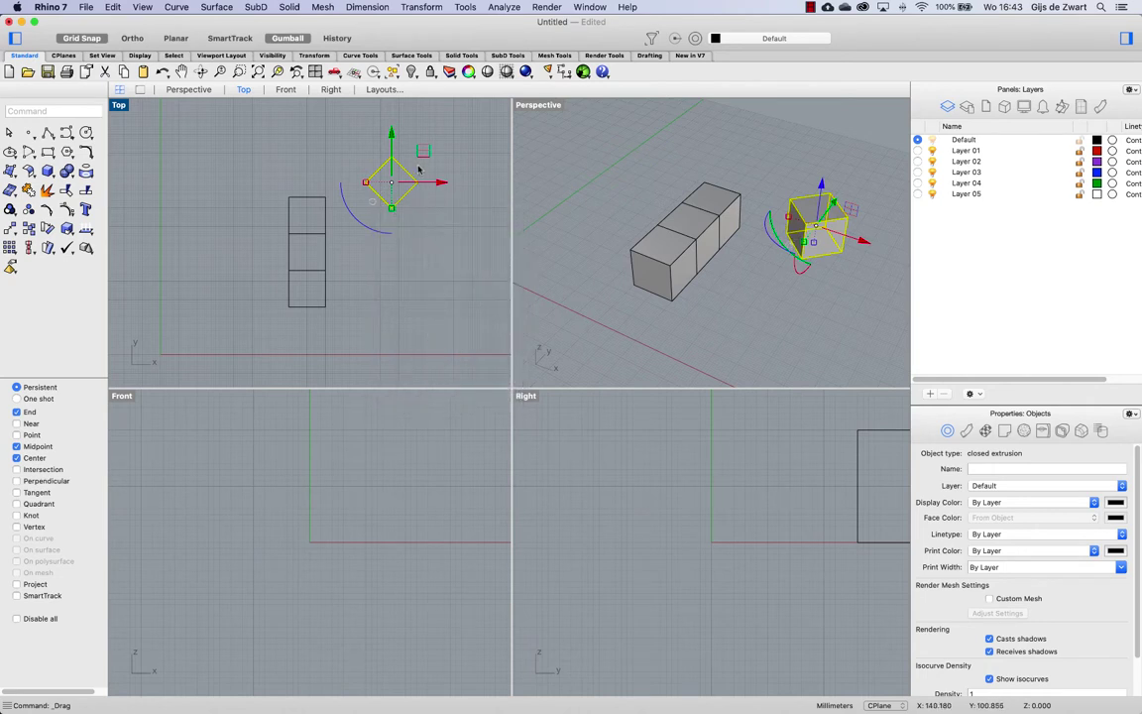
# - Snap the rotated box's centre onto the nearest end corner of the three-box row, and move it clear of the row again
pyautogui.moveTo(383, 184); pyautogui.dragTo(333, 195)
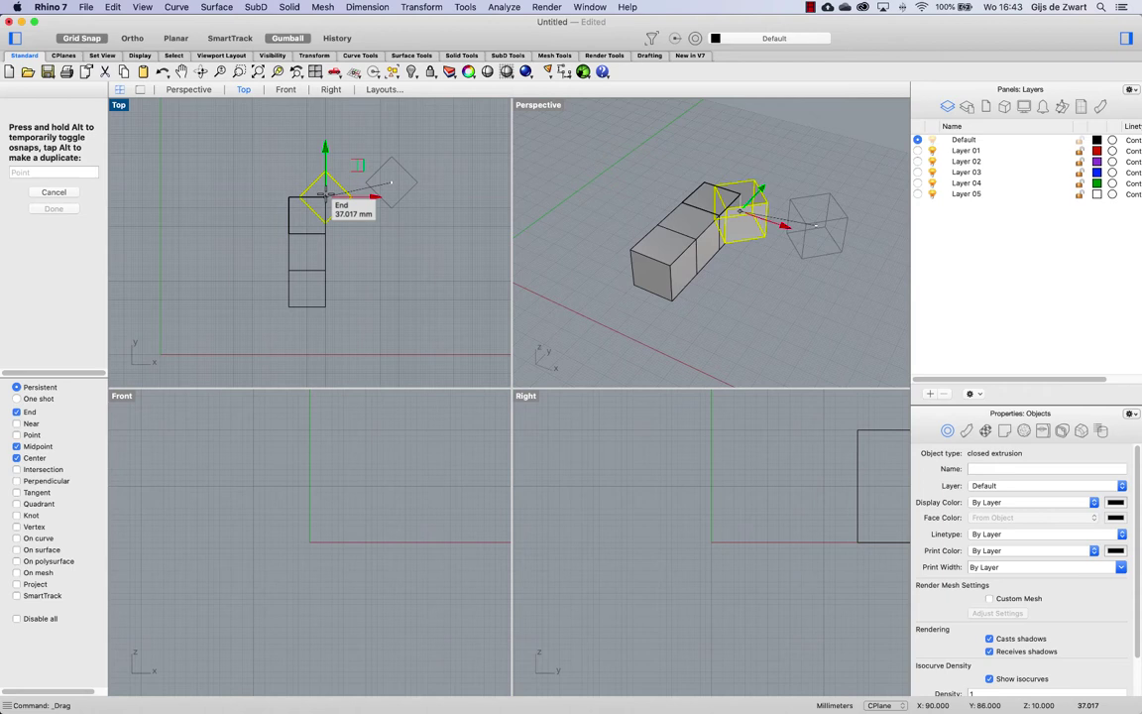
pyautogui.moveTo(321, 194); pyautogui.dragTo(323, 195)
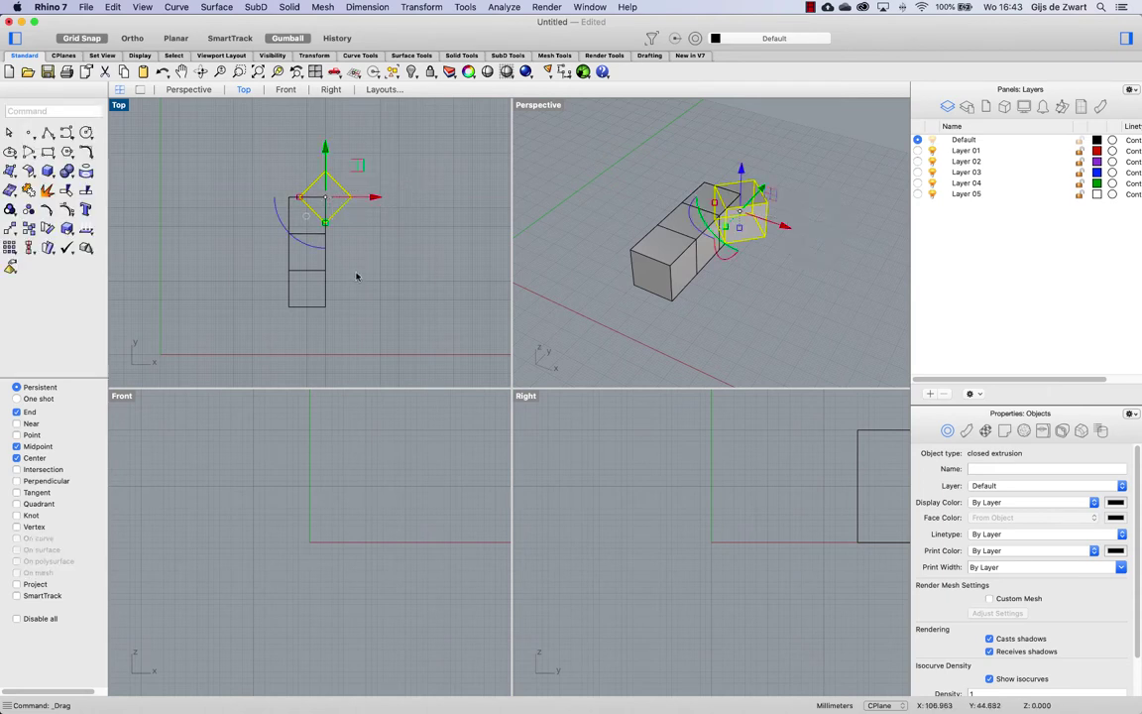
pyautogui.moveTo(325, 183); pyautogui.dragTo(434, 179)
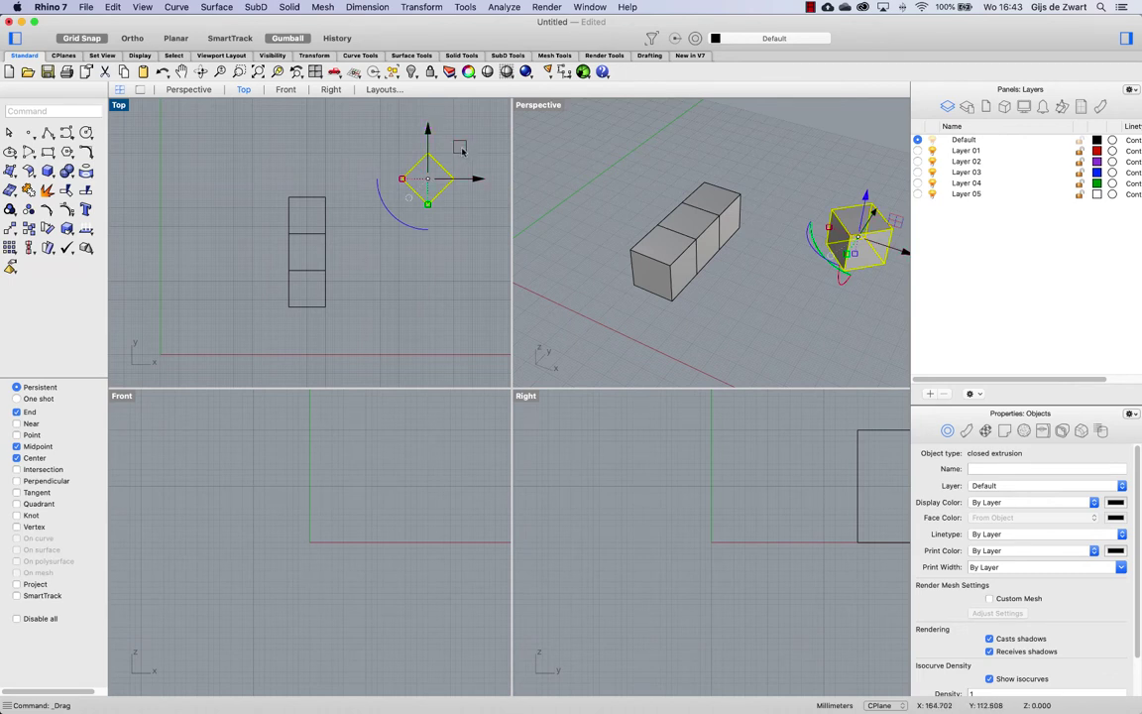
# - Drag the rotated box back to the row's corner with the XY plane handle, and delete it
pyautogui.moveTo(462, 149); pyautogui.dragTo(327, 195)
pyautogui.press('Delete')
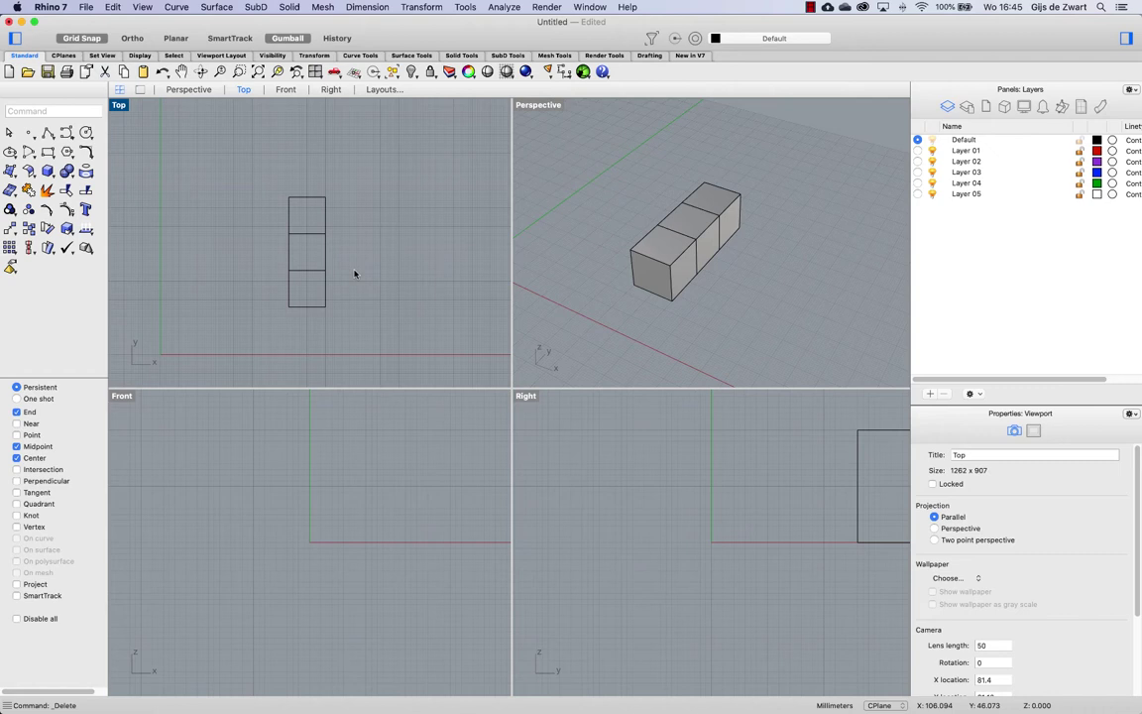
# - Try scaling the box at the row's negative Y end along X, entering 20 mm as the distance from its centre, and undo it
pyautogui.click(303, 289)
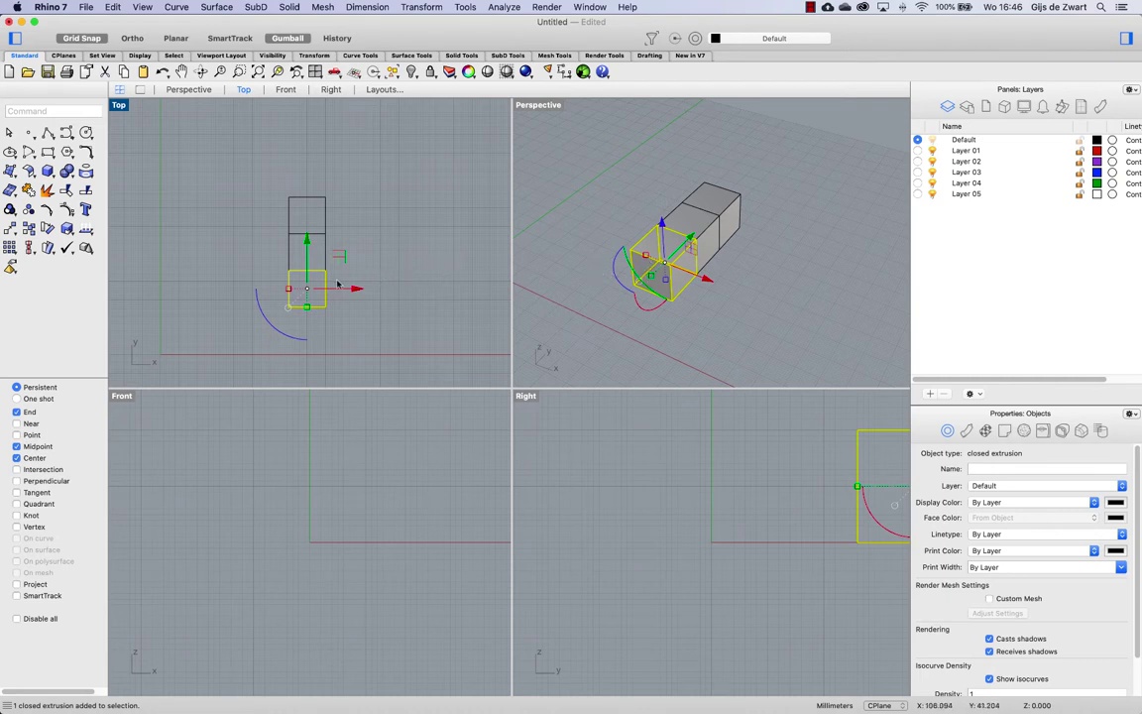
pyautogui.moveTo(289, 289); pyautogui.dragTo(261, 325)
pyautogui.write('20')
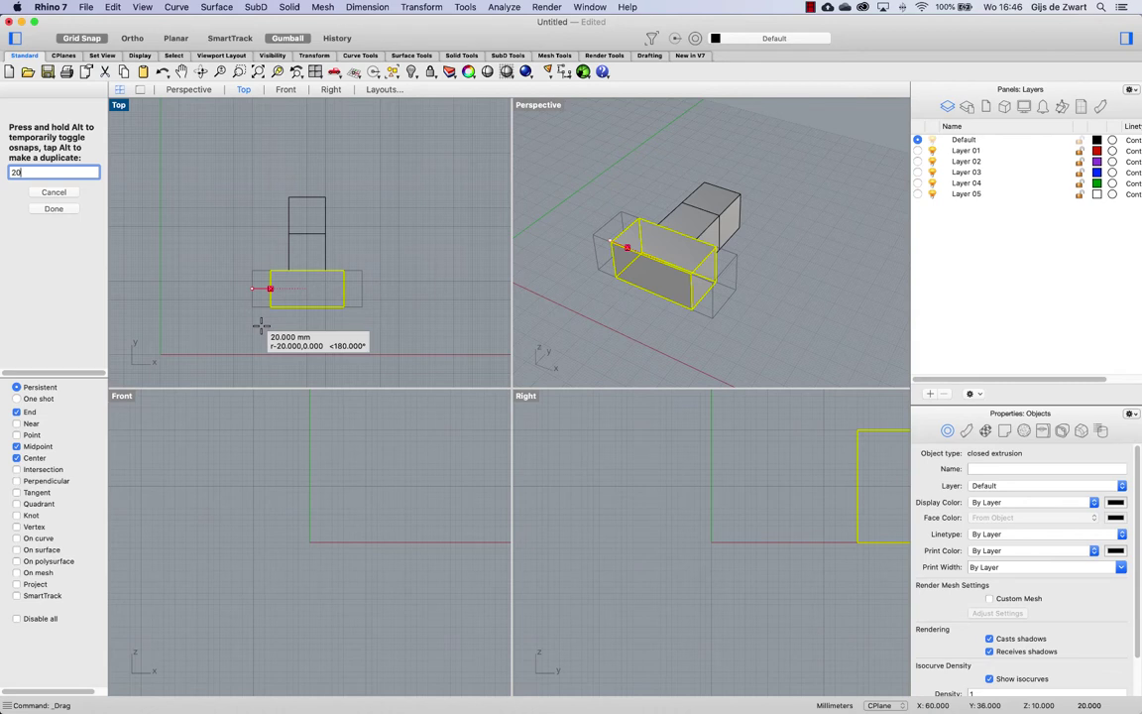
pyautogui.moveTo(261, 326); pyautogui.dragTo(267, 297)
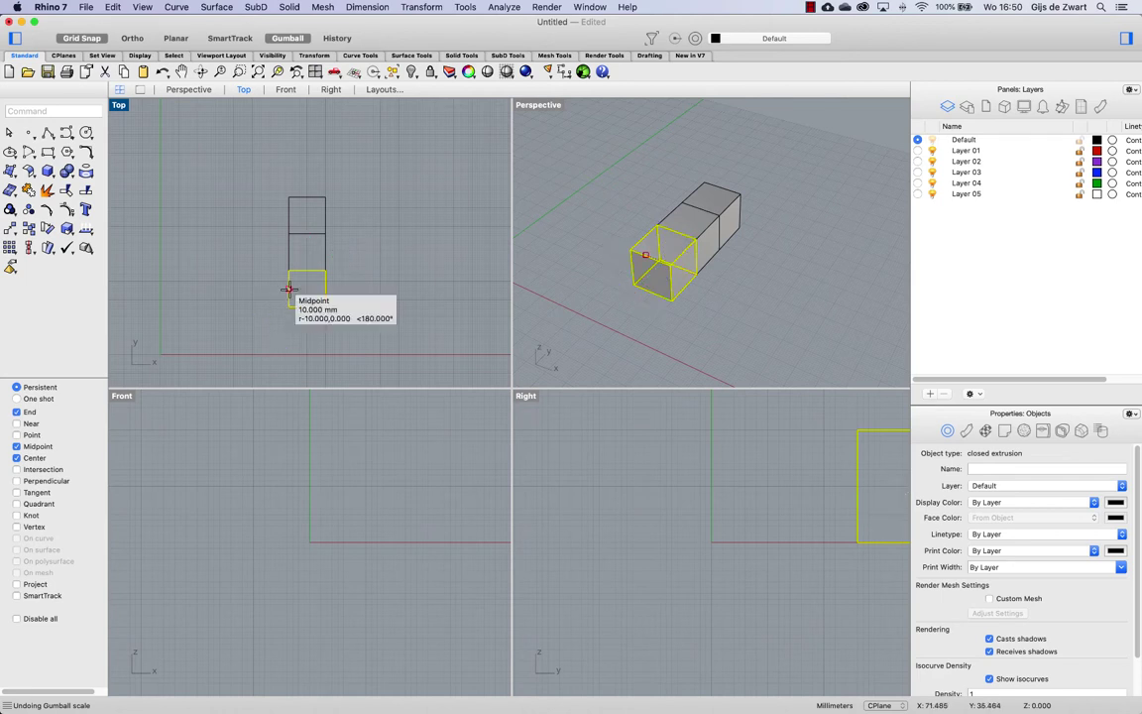
# - Scale the box at the row's negative Y end along X to a total length of 80 mm, entering 80/2 from its centre
pyautogui.moveTo(288, 290); pyautogui.dragTo(239, 317)
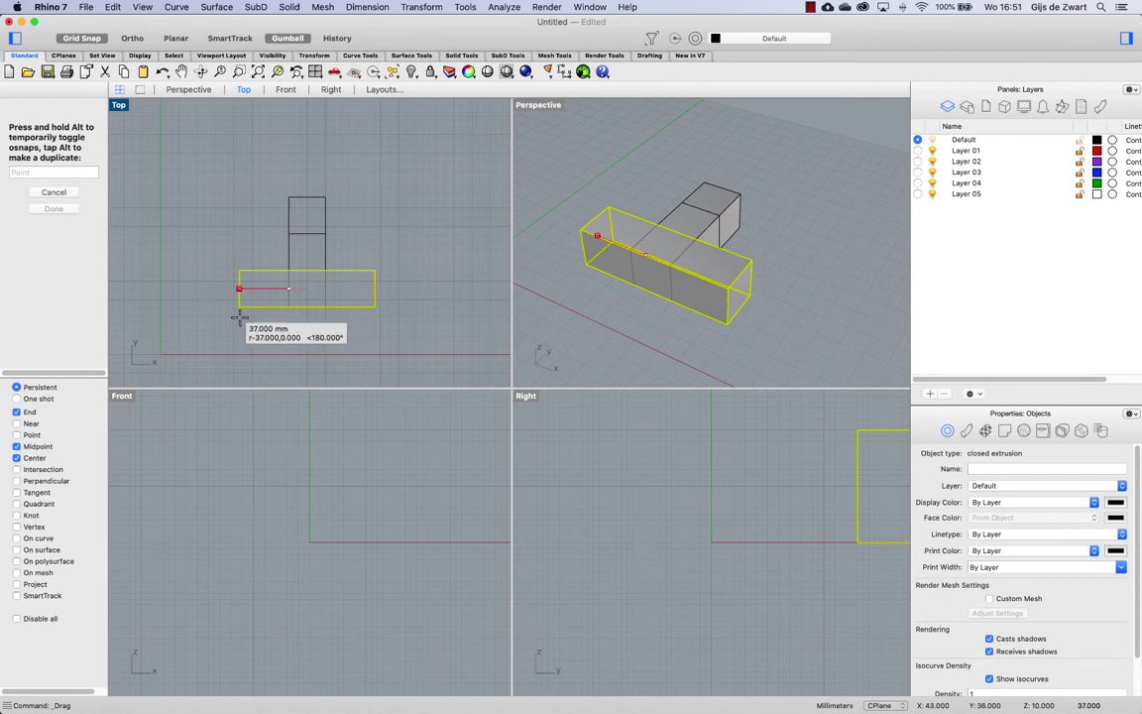
pyautogui.write('80/2')
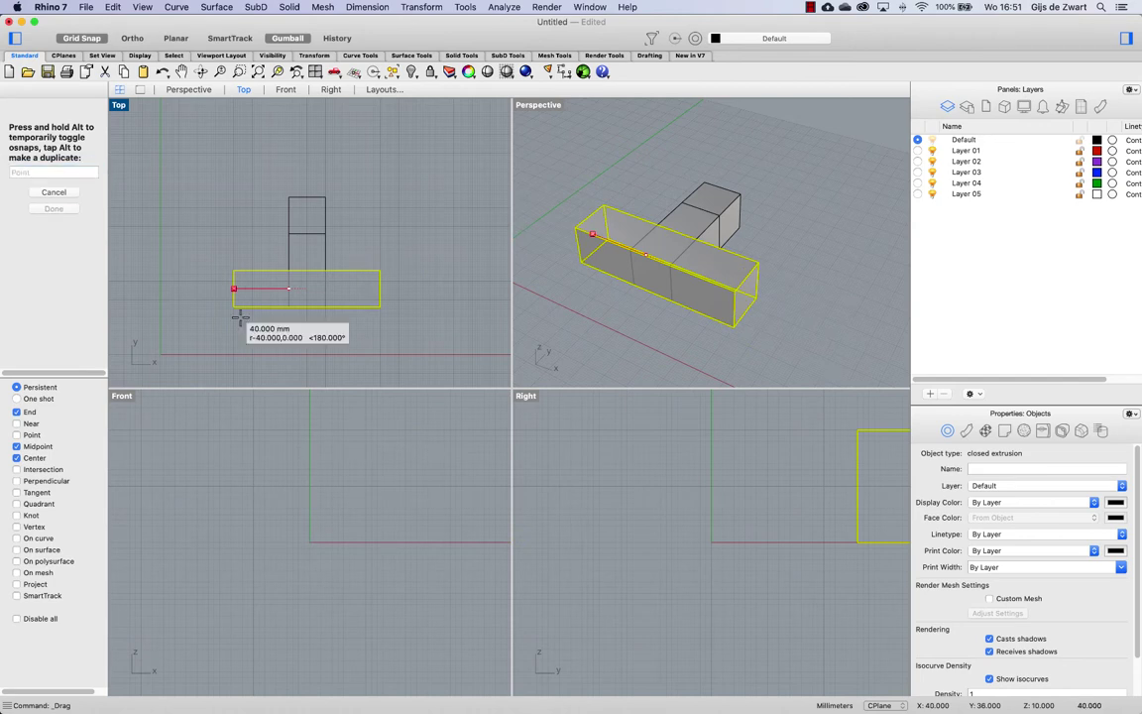
pyautogui.press('Return')
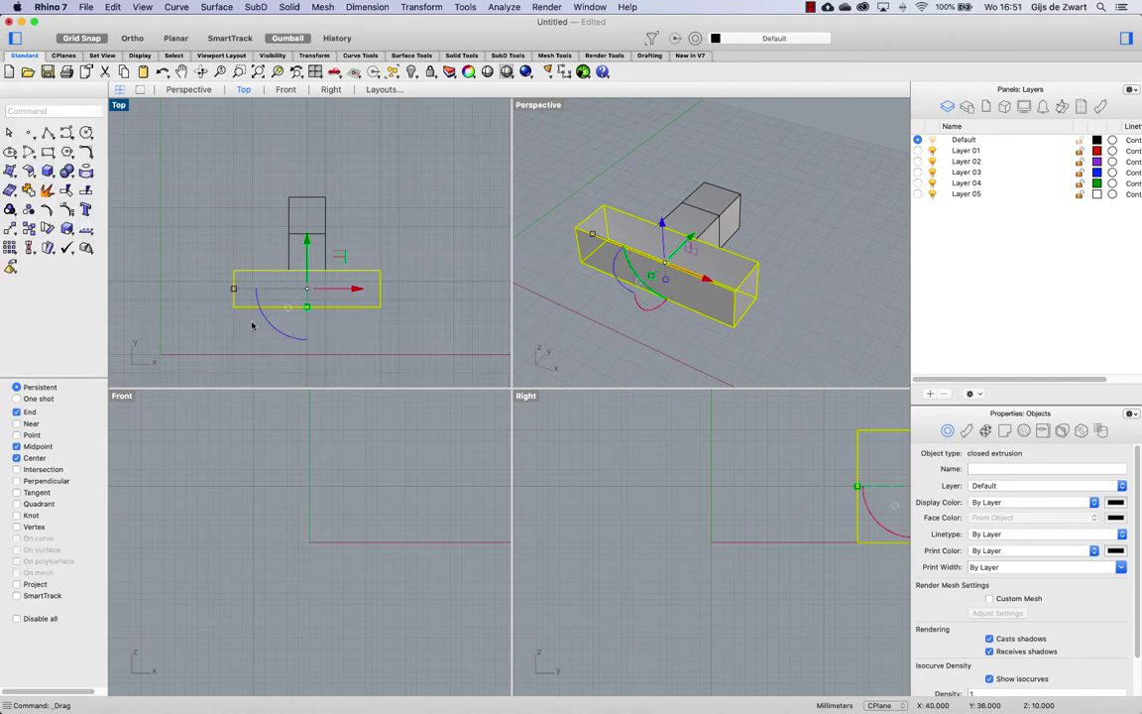
pyautogui.click(263, 230)
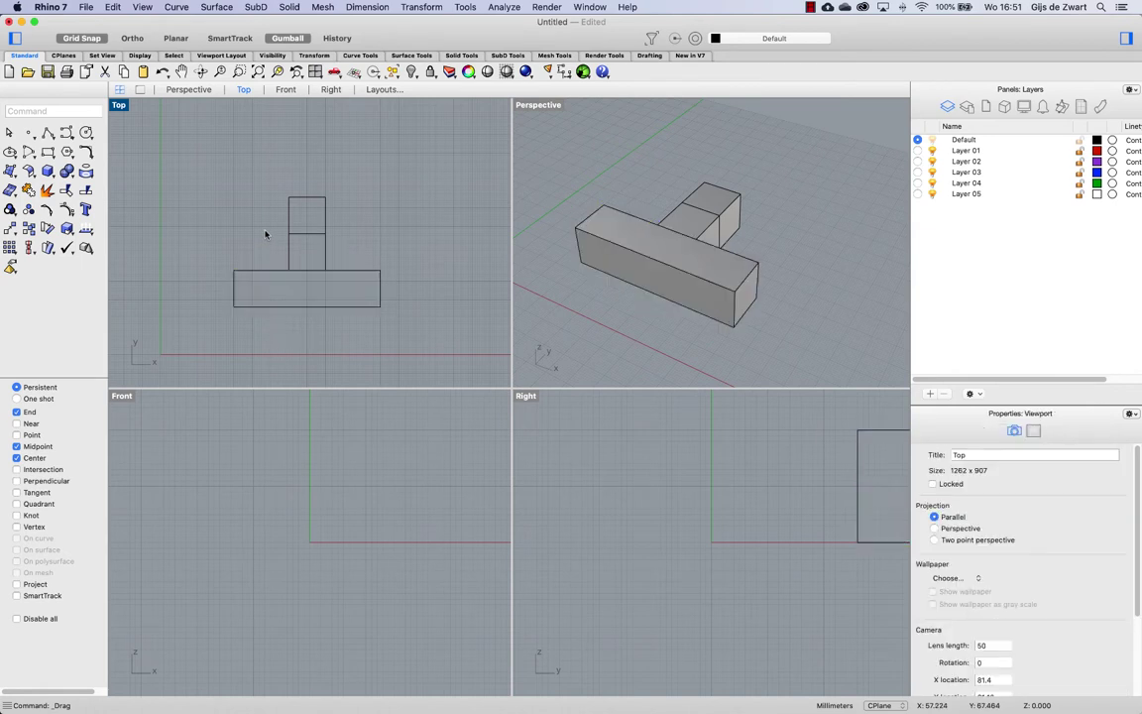
# - Scale the box at the row's positive Y end uniformly to match the 80 mm box's length, and move it clear of the others along Y
pyautogui.click(327, 213)
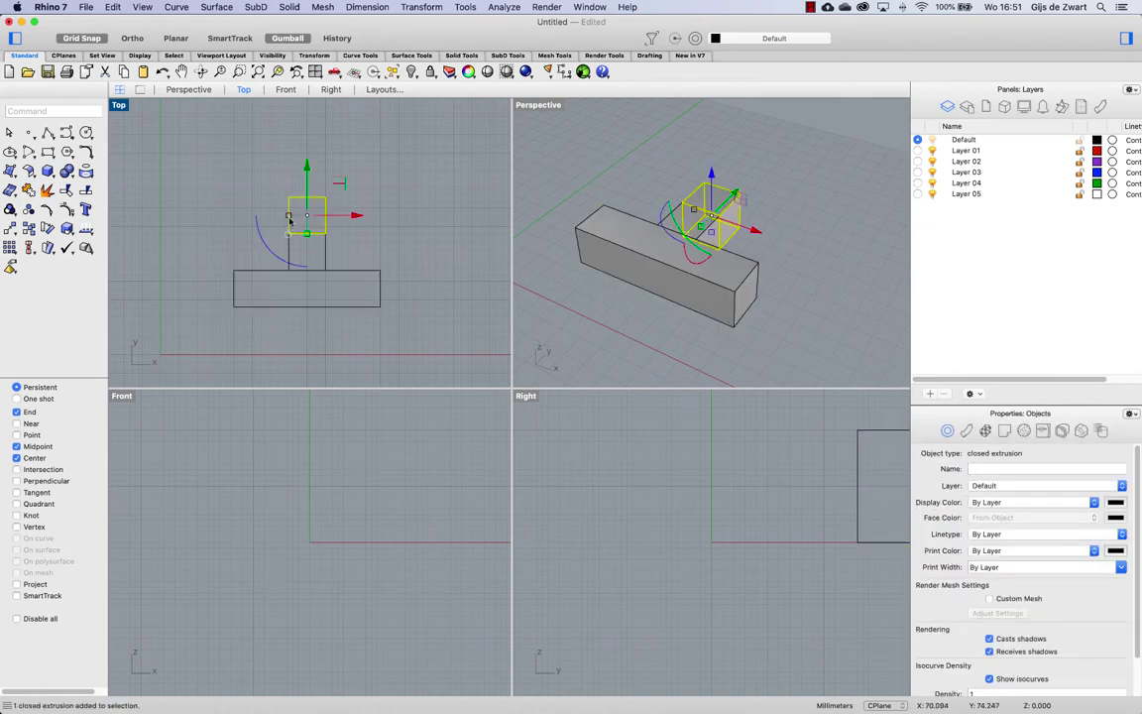
pyautogui.moveTo(288, 217); pyautogui.dragTo(233, 269)
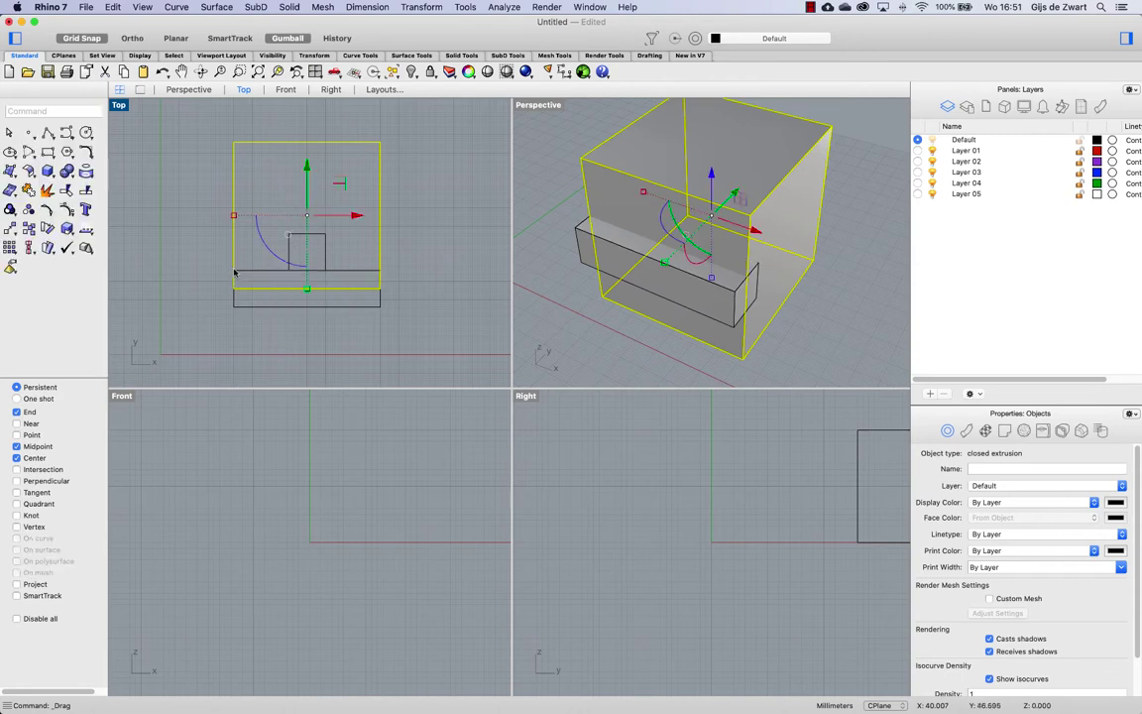
pyautogui.moveTo(352, 219); pyautogui.dragTo(357, 273, button='right')
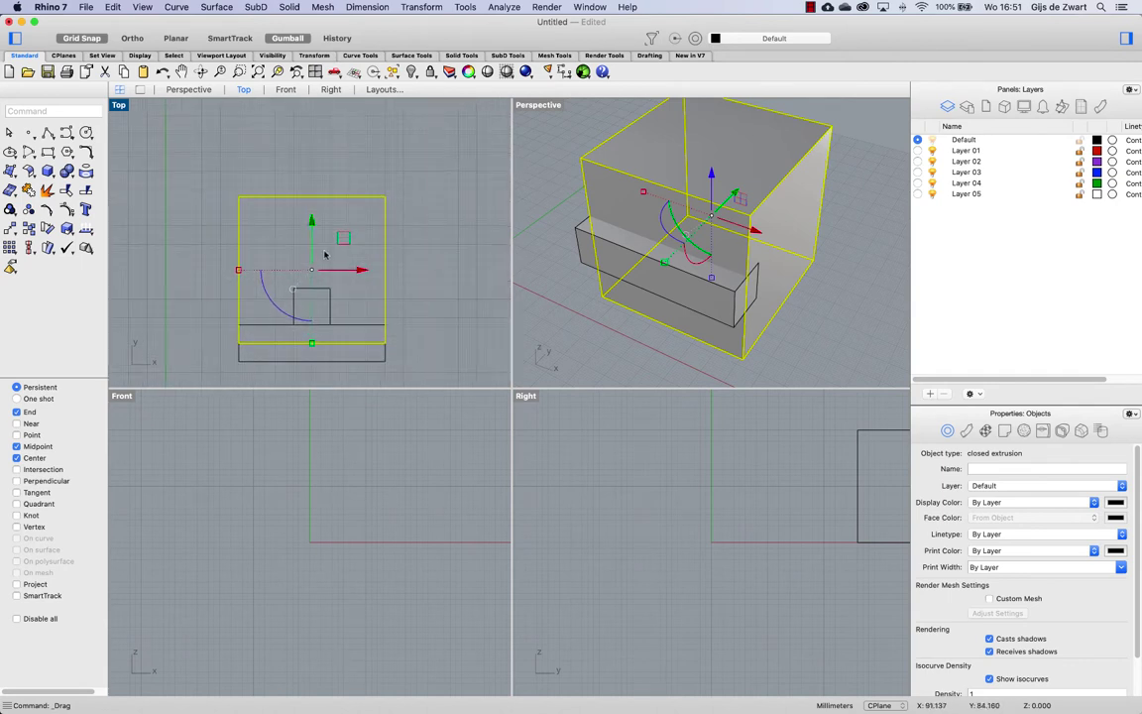
pyautogui.moveTo(311, 269); pyautogui.dragTo(312, 210)
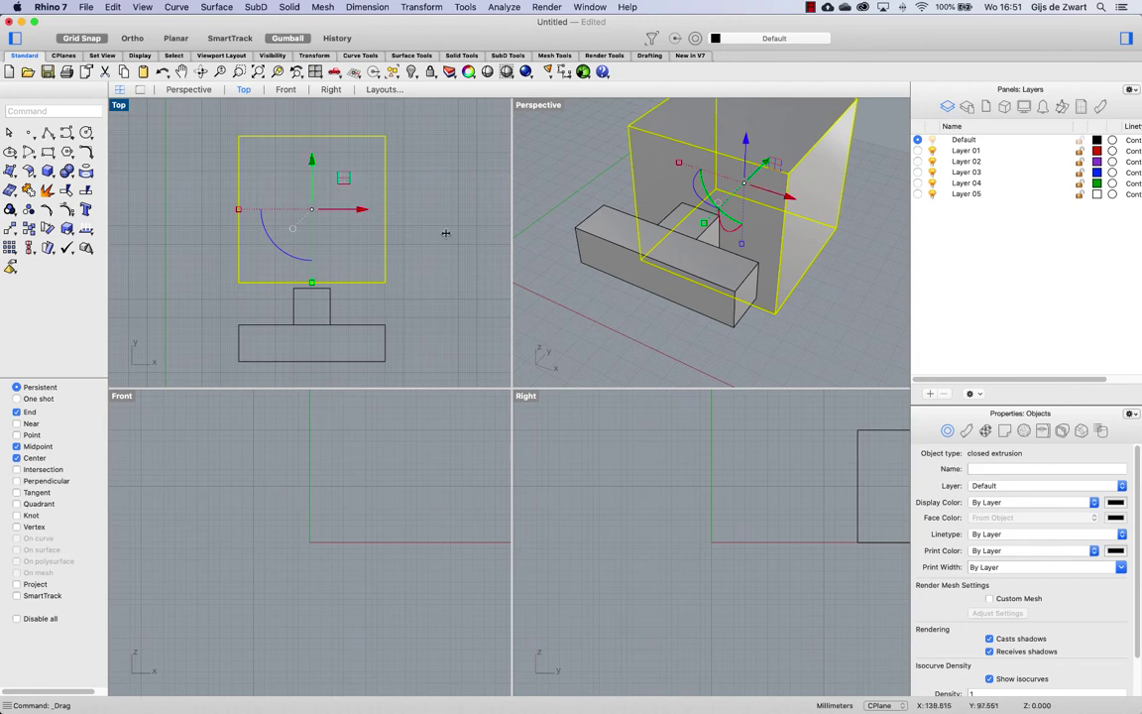
# - Scale the enlarged box along Z, snapping its height to the neighbouring boxes' upper corner
pyautogui.moveTo(800, 318); pyautogui.dragTo(767, 286, button='right')
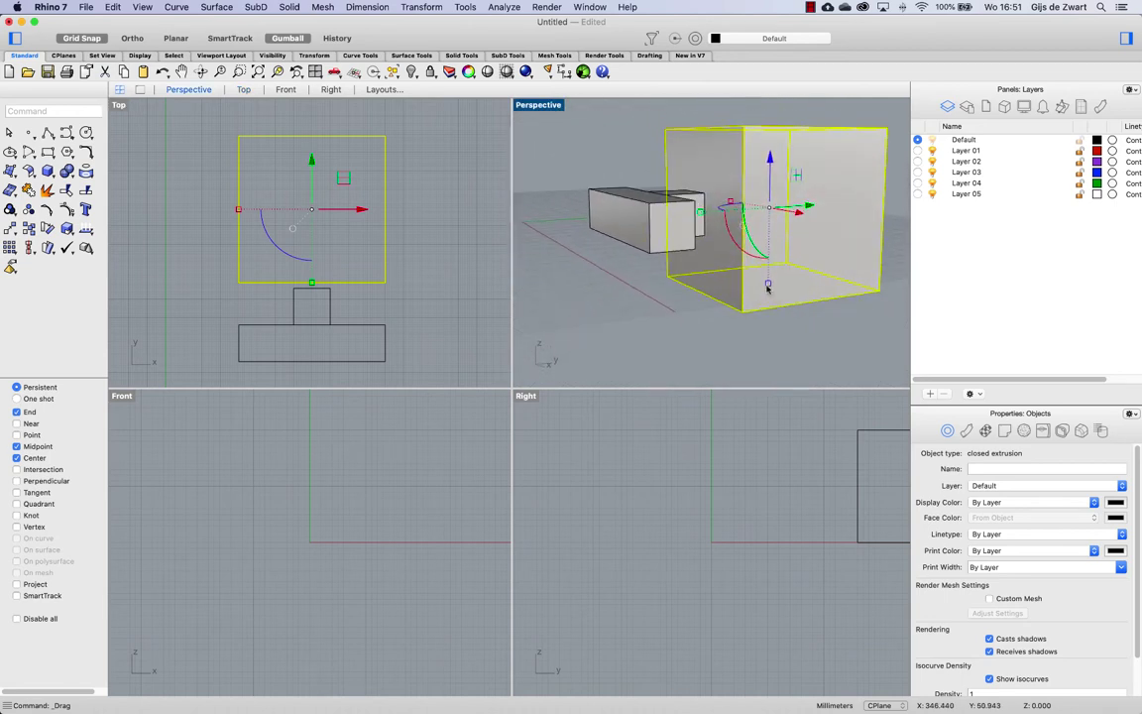
pyautogui.moveTo(767, 286); pyautogui.dragTo(694, 204)
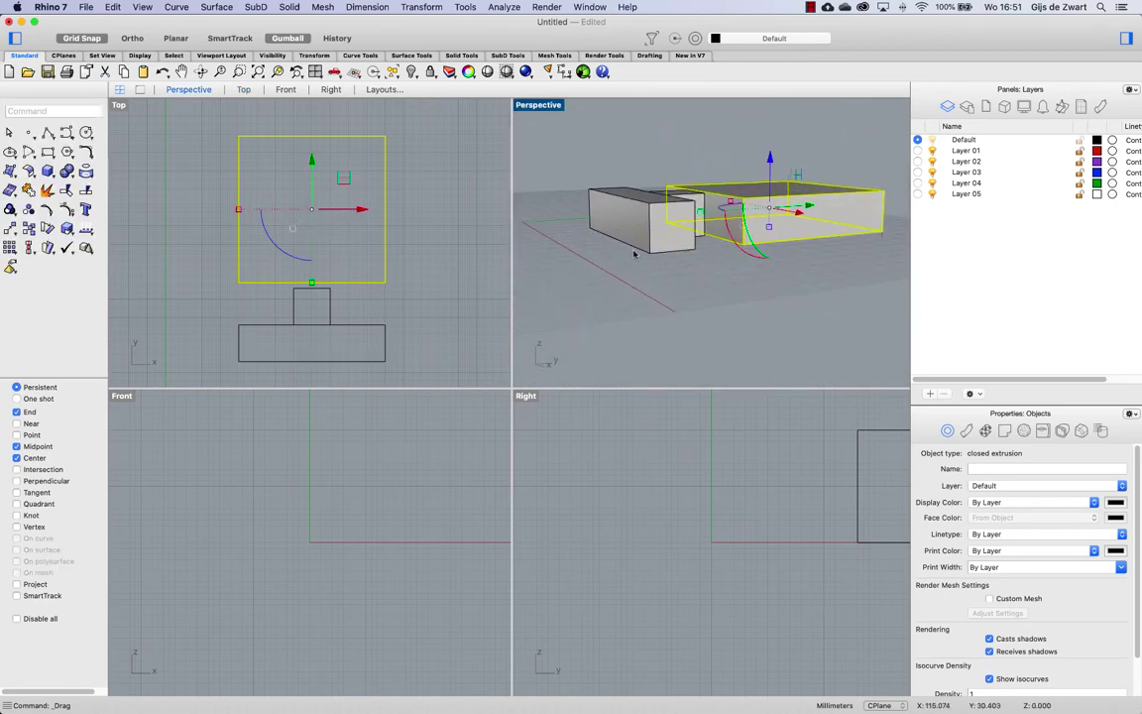
# - Try scaling the large box down evenly in the XY plane with the Gumball's plane handle
pyautogui.moveTo(367, 238); pyautogui.dragTo(360, 251, button='right')
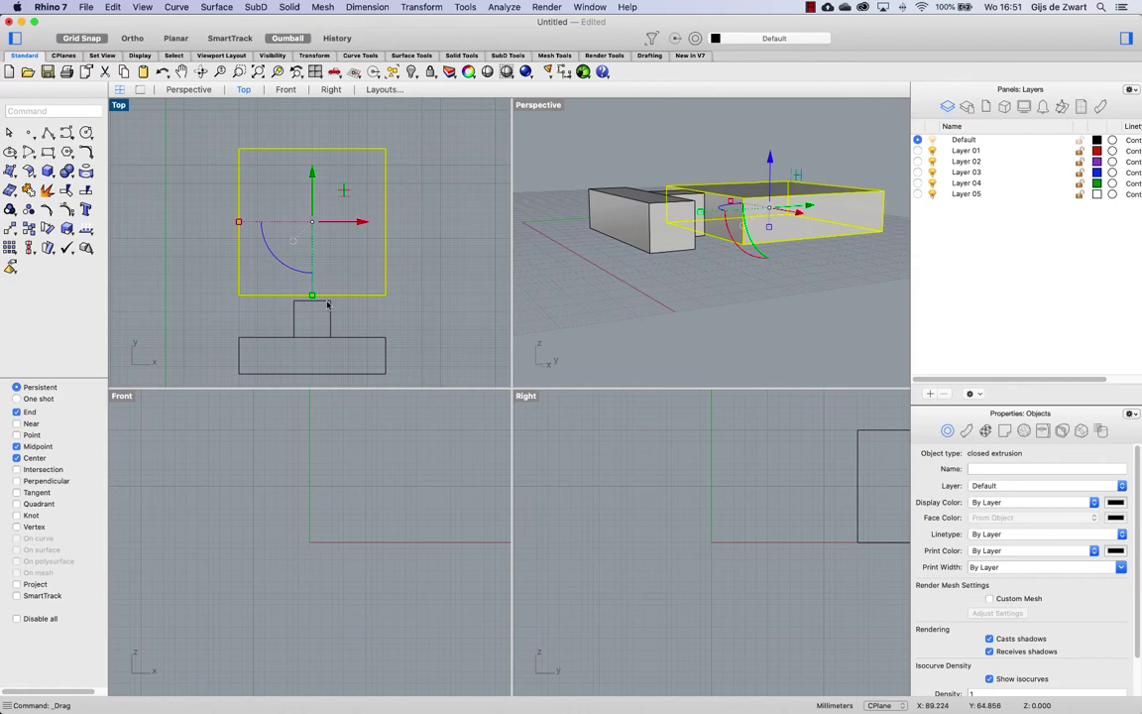
pyautogui.moveTo(347, 194); pyautogui.dragTo(348, 196)
pyautogui.moveTo(344, 192); pyautogui.dragTo(343, 192)
pyautogui.moveTo(344, 191); pyautogui.dragTo(327, 218)
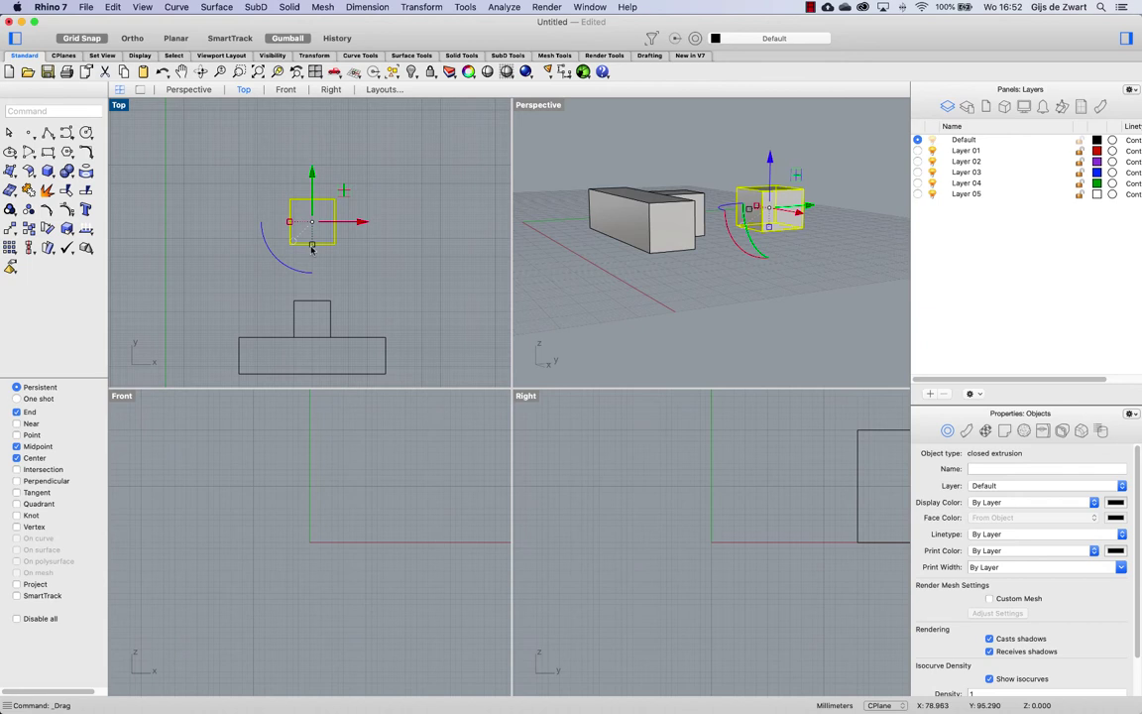
# - Scale the large box along Y so that its near side meets the middle box
pyautogui.moveTo(284, 224); pyautogui.dragTo(315, 302)
pyautogui.moveTo(692, 251)
pyautogui.mouseDown()
pyautogui.moveTo(736, 186)
pyautogui.moveTo(694, 251)
pyautogui.mouseUp()
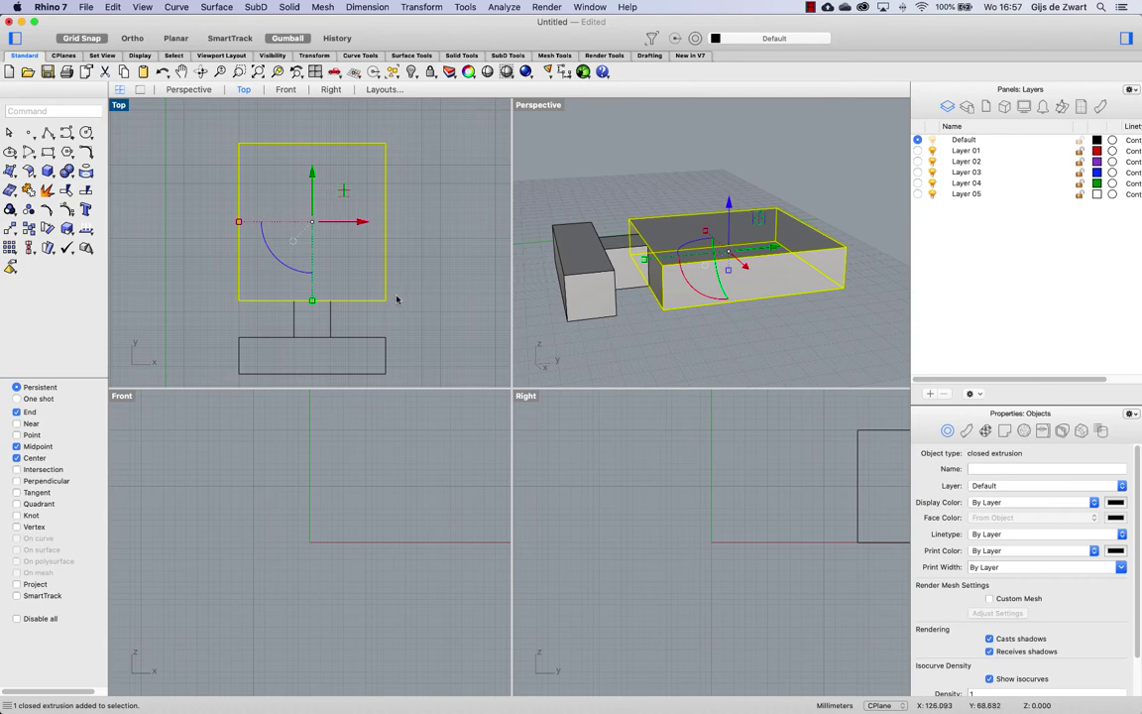
# - Relocate the large box's Gumball to its corner at maximum X and minimum Y, accepting the default axis directions
pyautogui.click(293, 241)
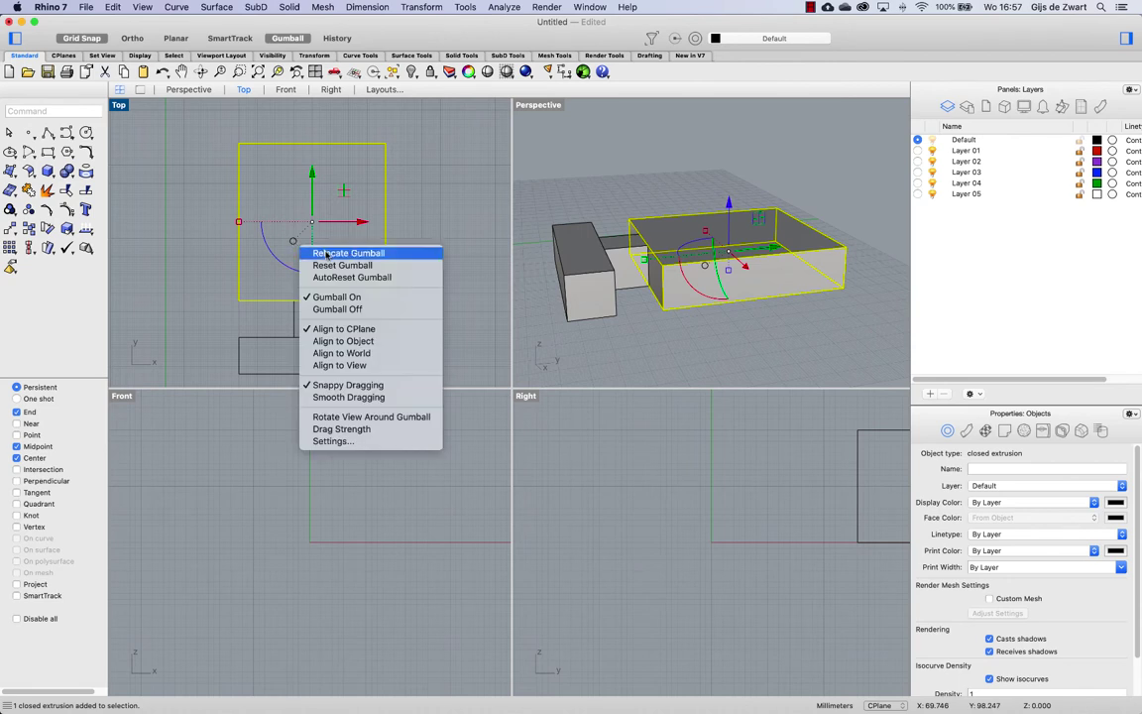
pyautogui.click(327, 253)
pyautogui.click(387, 300)
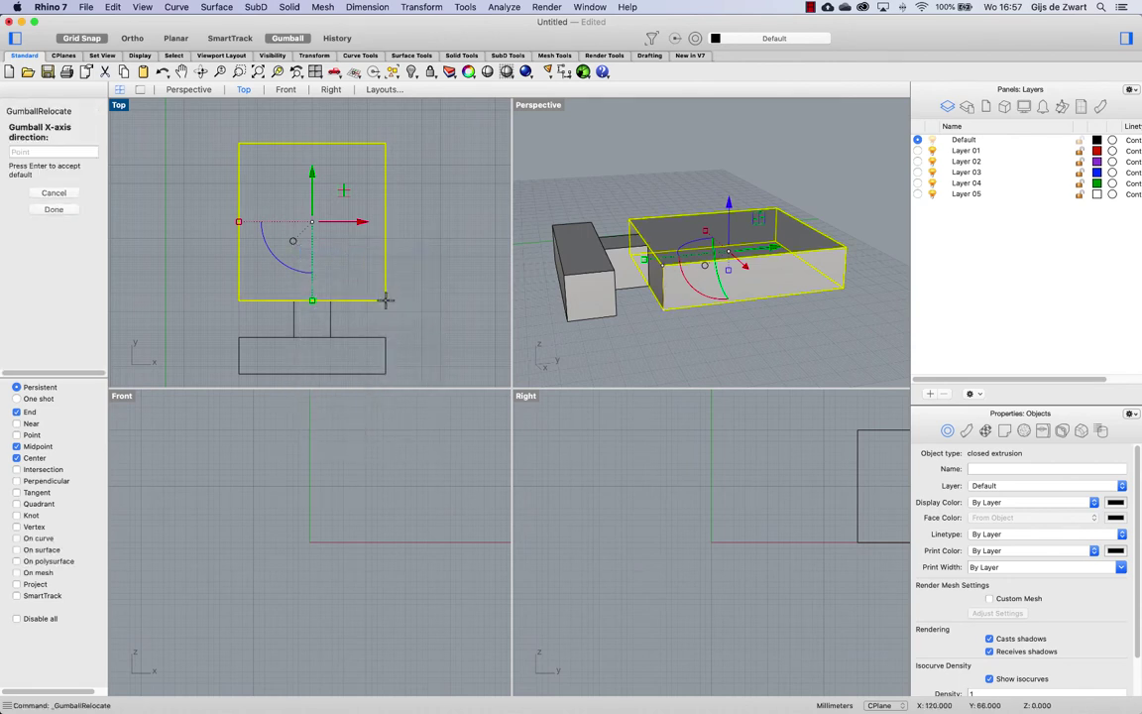
pyautogui.press('Return')
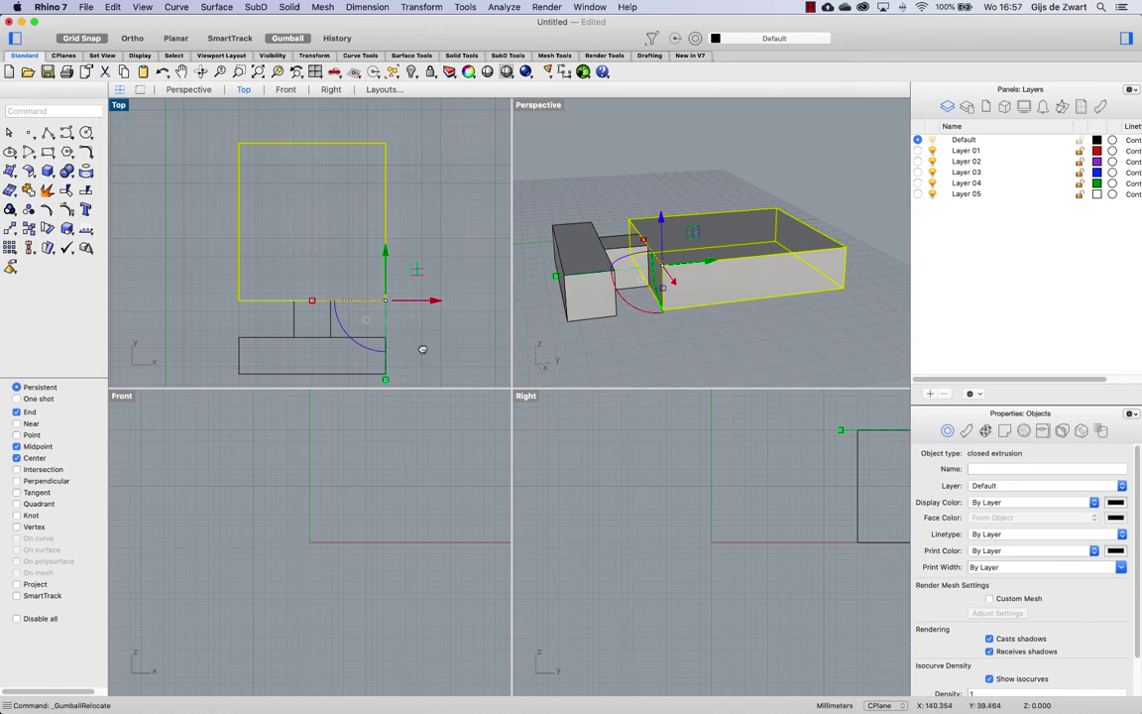
# - Place the Gumball's Y scale handle on the large box's far corner, and scale the box along Y to 75 mm
pyautogui.scroll(-3, 420, 322)
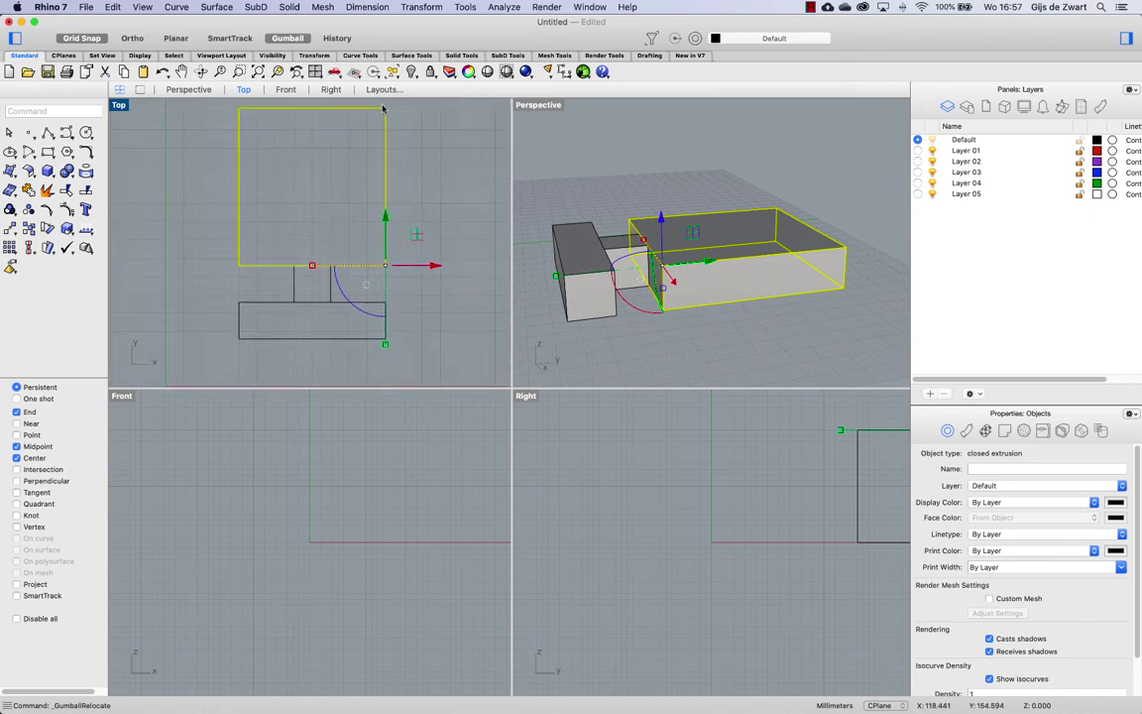
pyautogui.scroll(2, 462, 255)
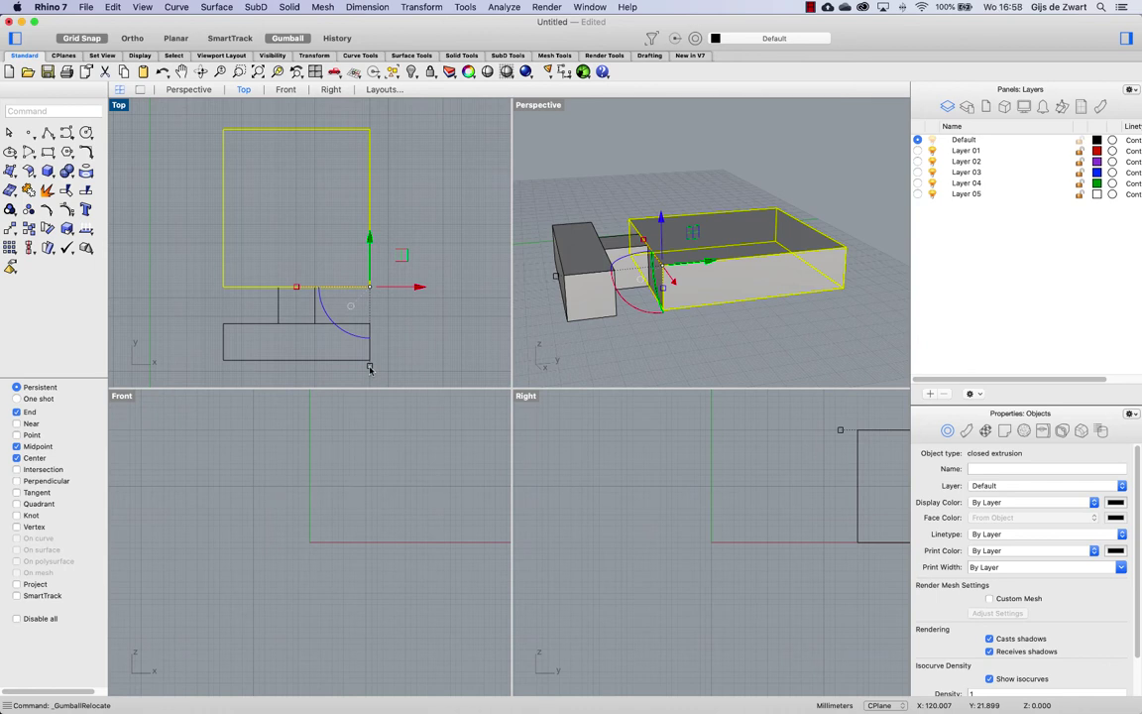
pyautogui.moveTo(369, 365); pyautogui.dragTo(370, 131)
pyautogui.moveTo(372, 132); pyautogui.dragTo(414, 144)
pyautogui.write('75')
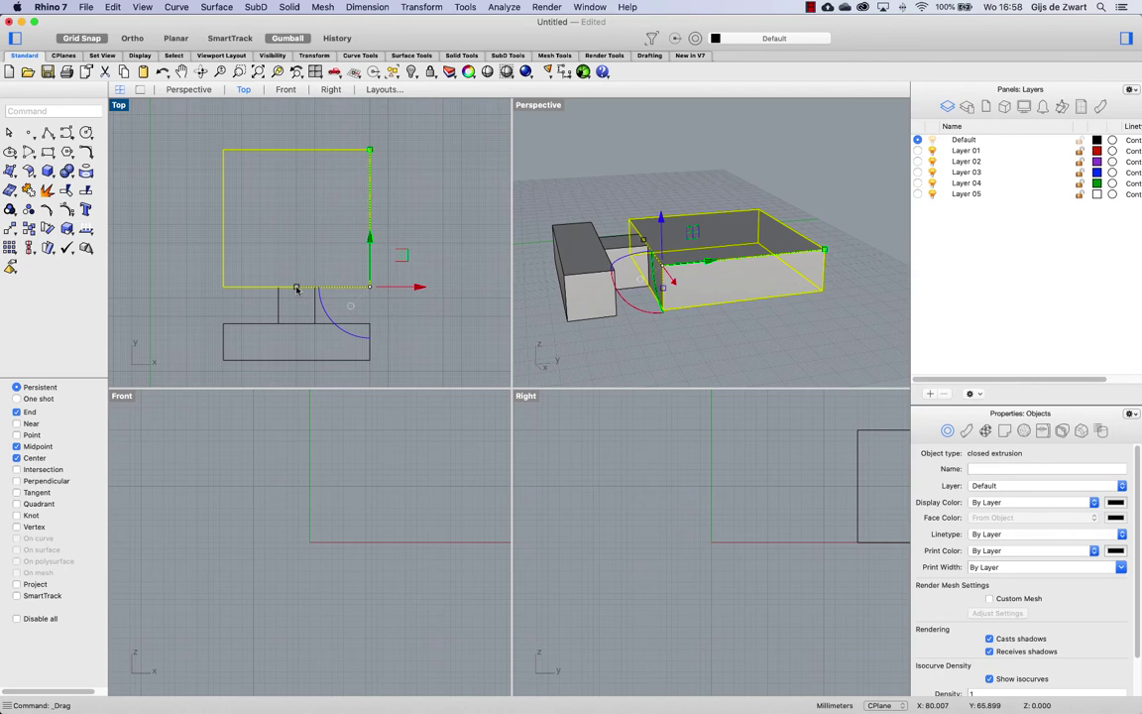
# - Scale the large box along X from the relocated Gumball until its far edge lines up with the middle box's outer corner
pyautogui.moveTo(296, 288)
pyautogui.mouseDown()
pyautogui.moveTo(224, 287)
pyautogui.moveTo(278, 287)
pyautogui.mouseUp()
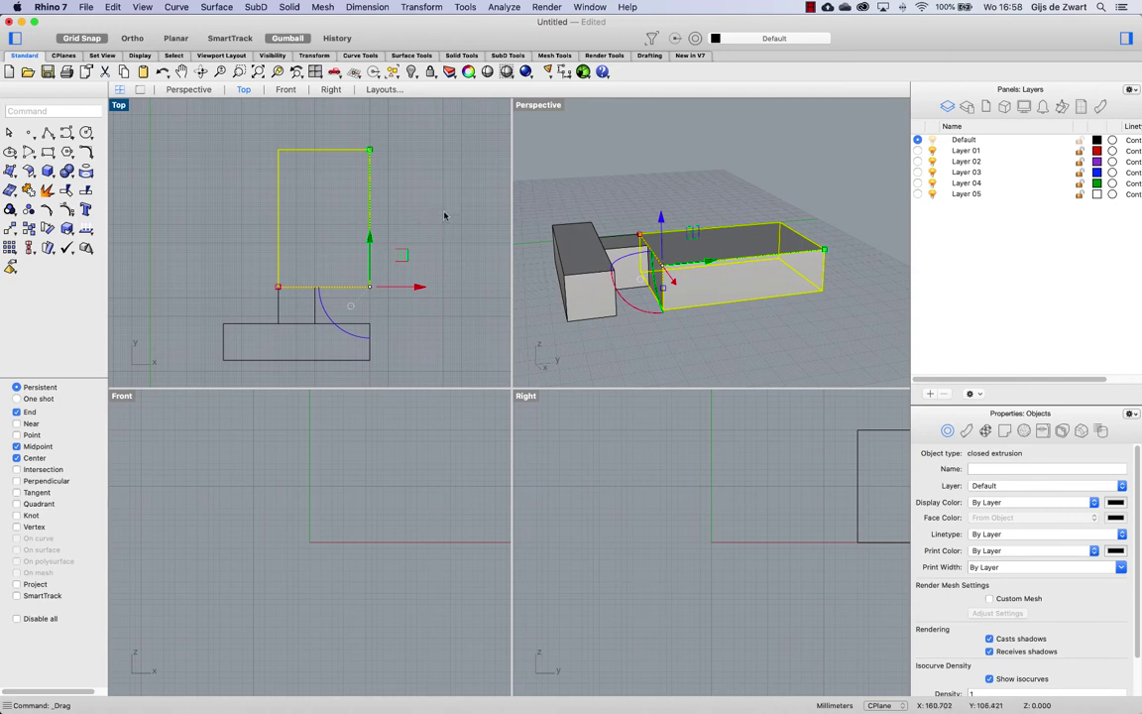
pyautogui.click(444, 215)
# - Rotate the large box counterclockwise around the Z axis, pivoting on its corner that touches the middle box
pyautogui.click(706, 273)
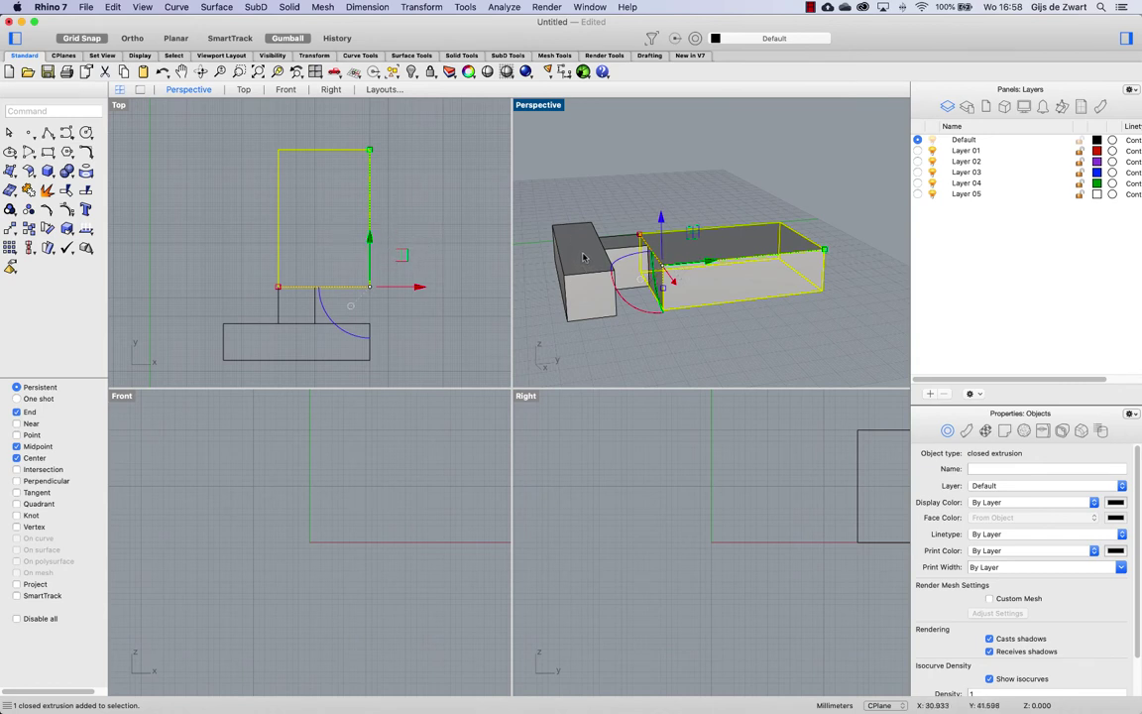
pyautogui.press('Escape')
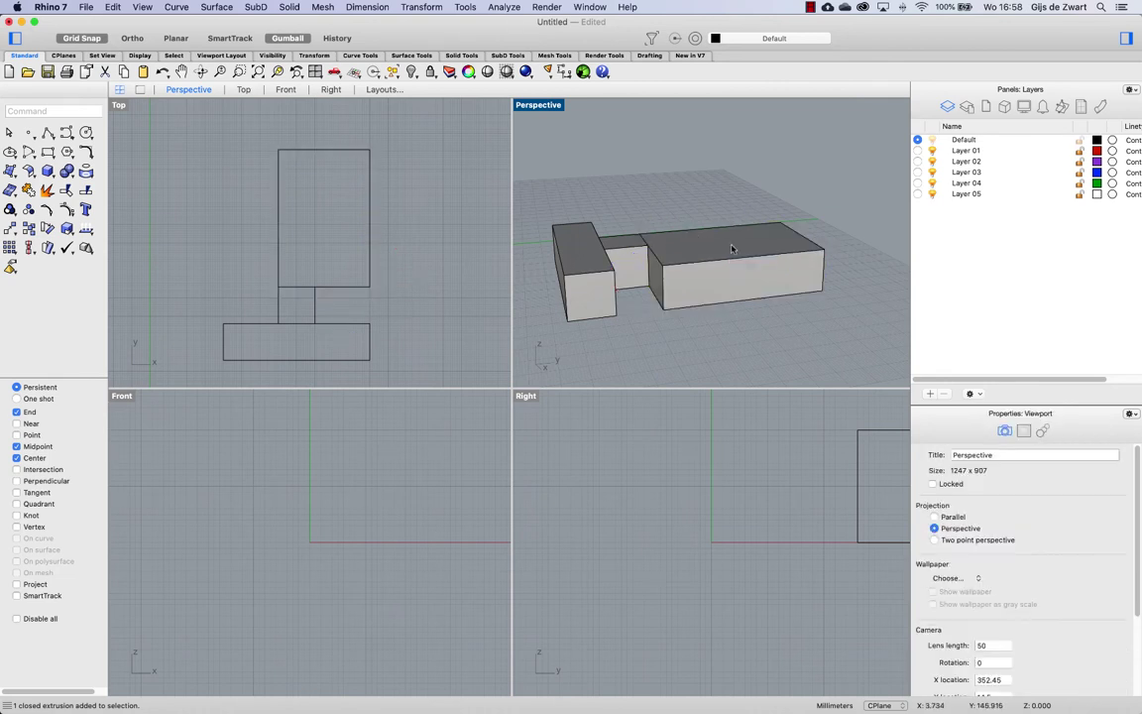
pyautogui.click(731, 248)
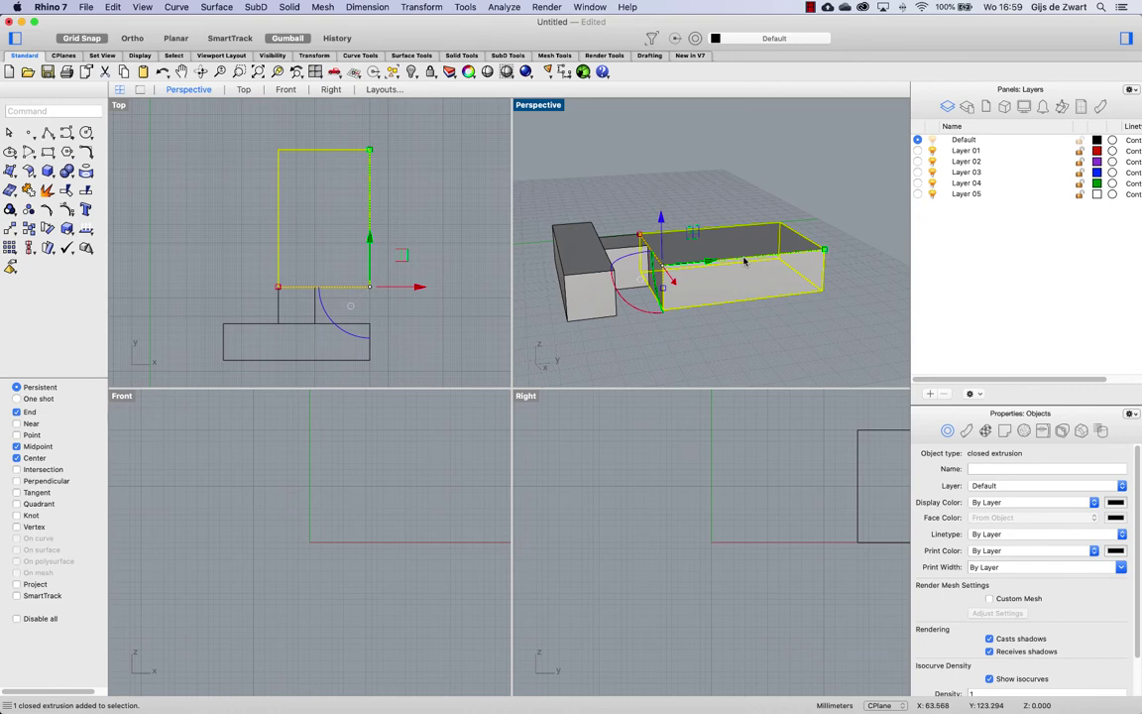
pyautogui.click(641, 283)
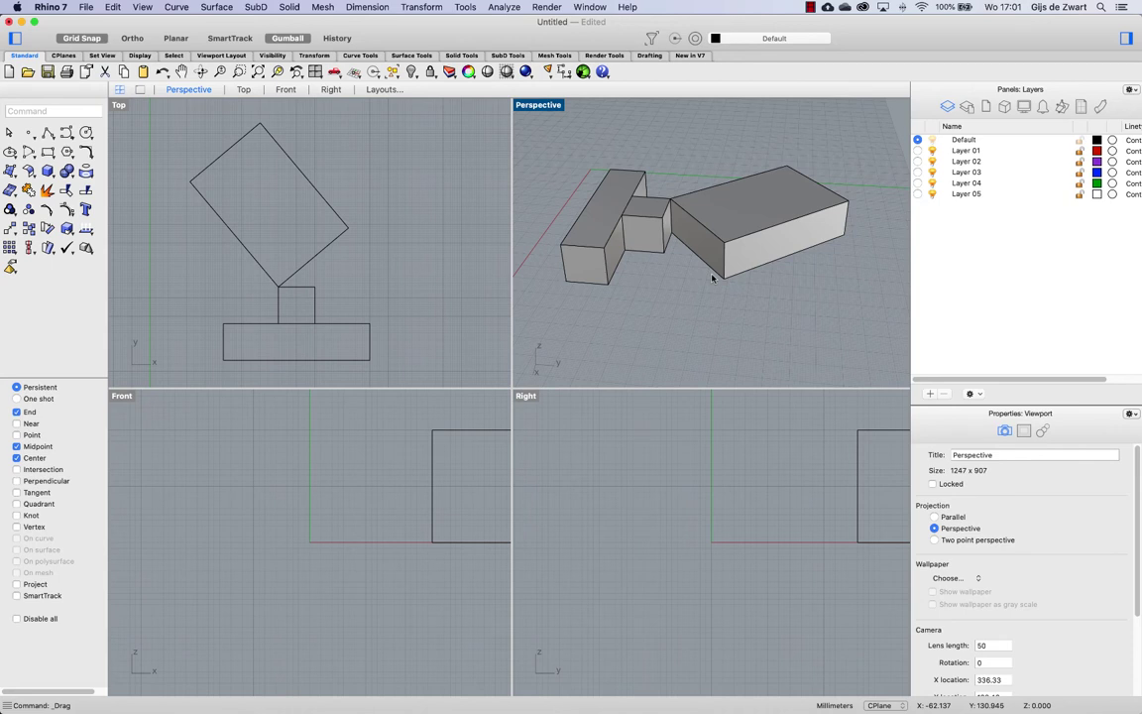
# - Reselect the rotated large box to check where its Gumball sits
pyautogui.click(755, 244)
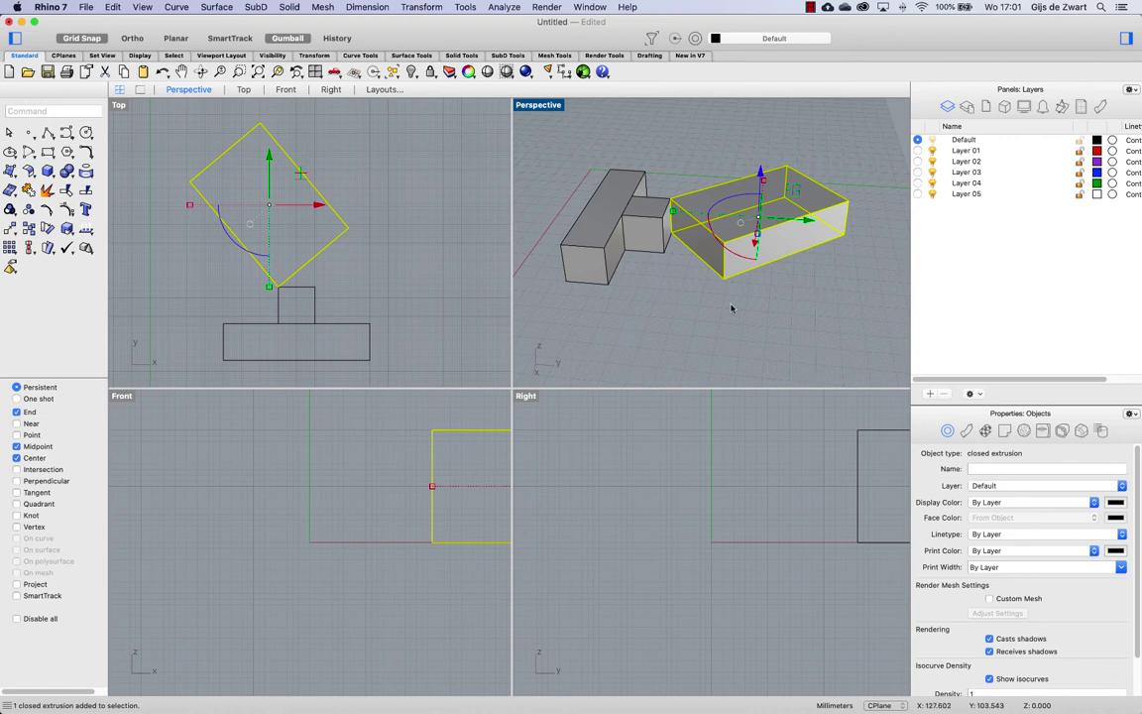
pyautogui.click(736, 311)
pyautogui.click(728, 254)
# - Draw a single-segment polyline from the middle box's base corner outward in the positive X direction
pyautogui.click(48, 132)
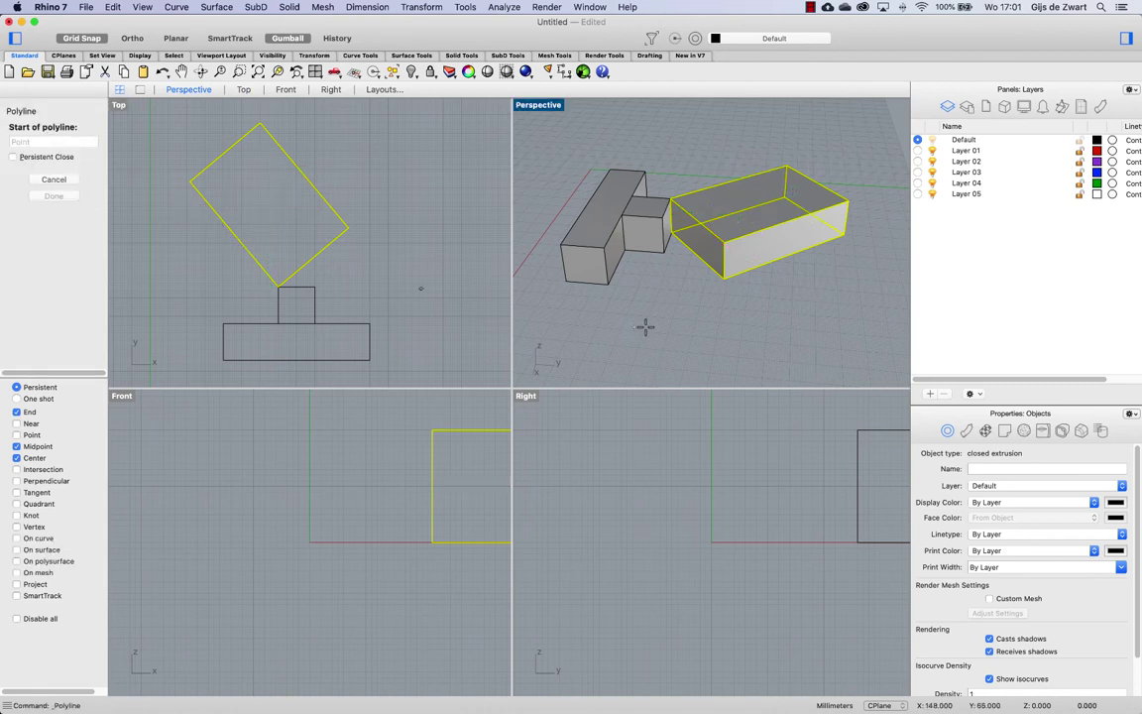
pyautogui.click(664, 251)
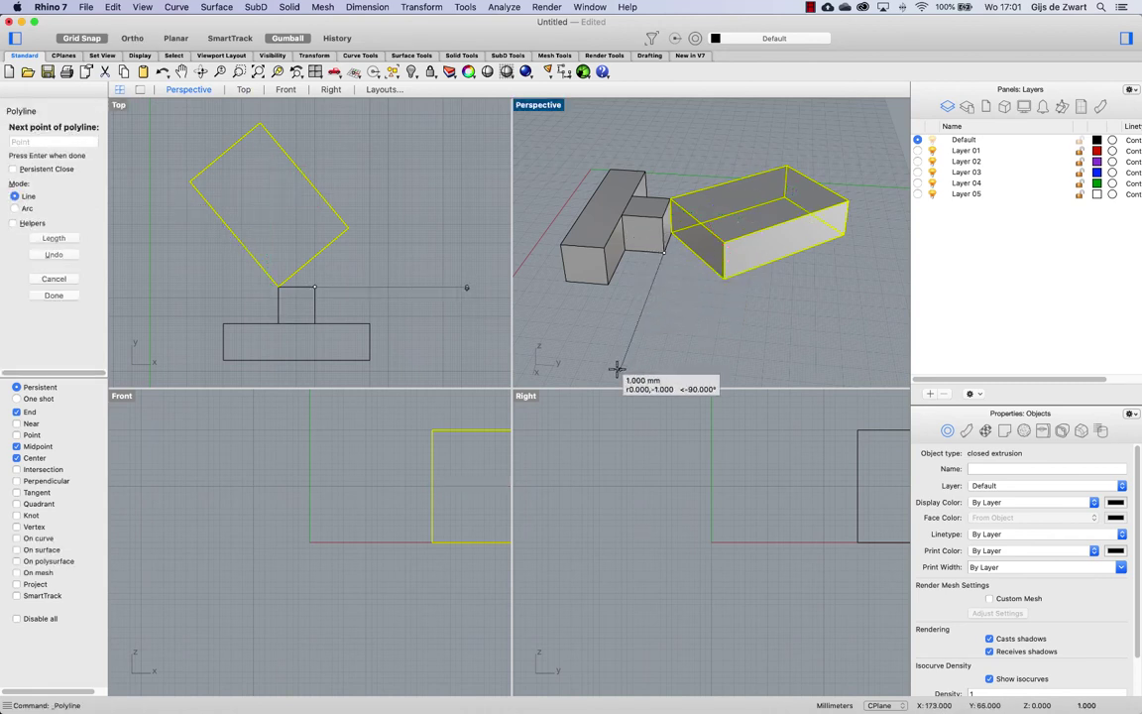
pyautogui.click(616, 369)
pyautogui.press('Return')
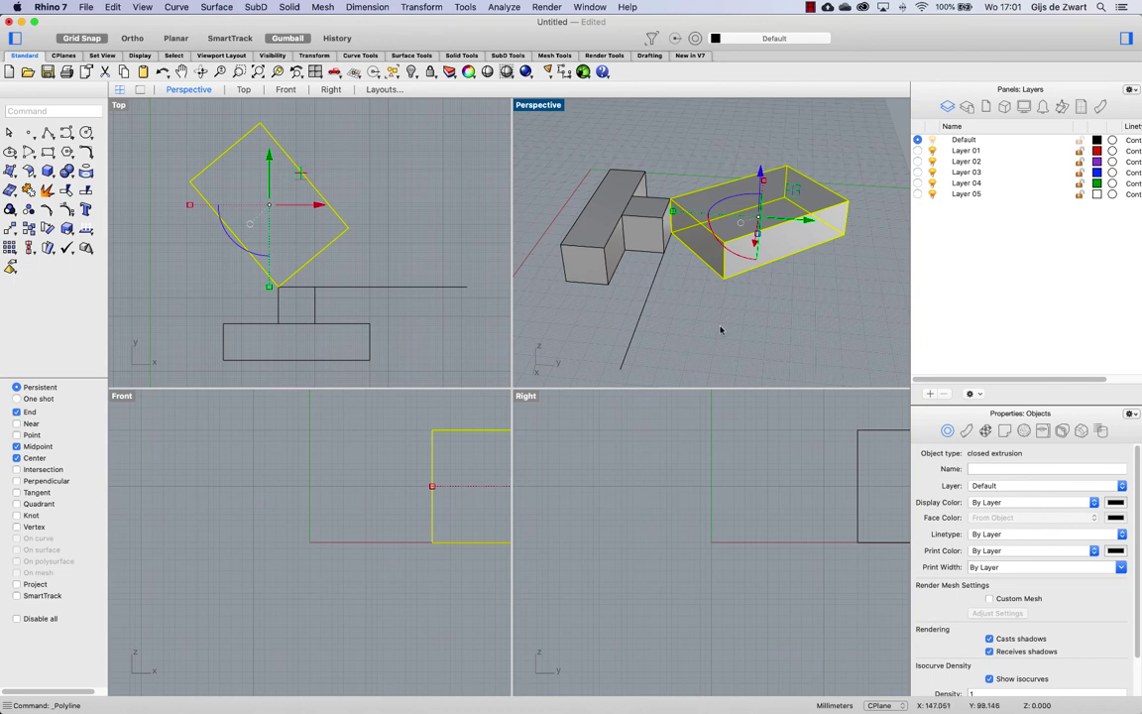
# - Draw a helper polyline that extends the large box's long base edge to its intersection with the reference line
pyautogui.press('Return')
pyautogui.click(725, 278)
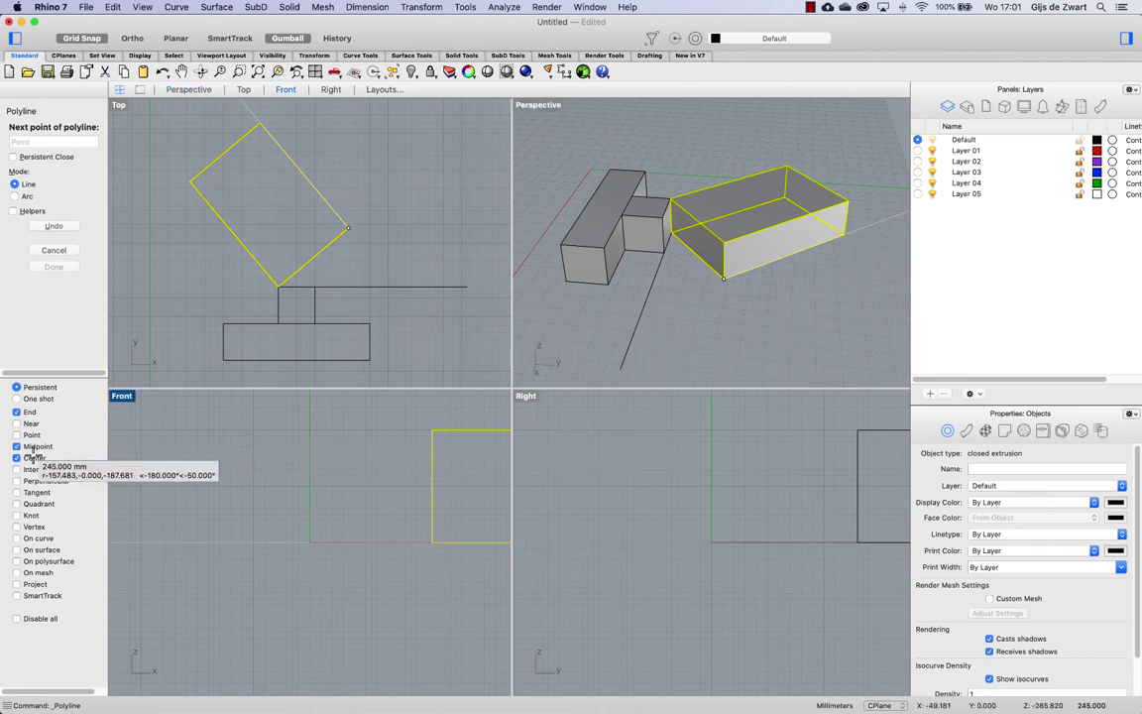
pyautogui.click(643, 309)
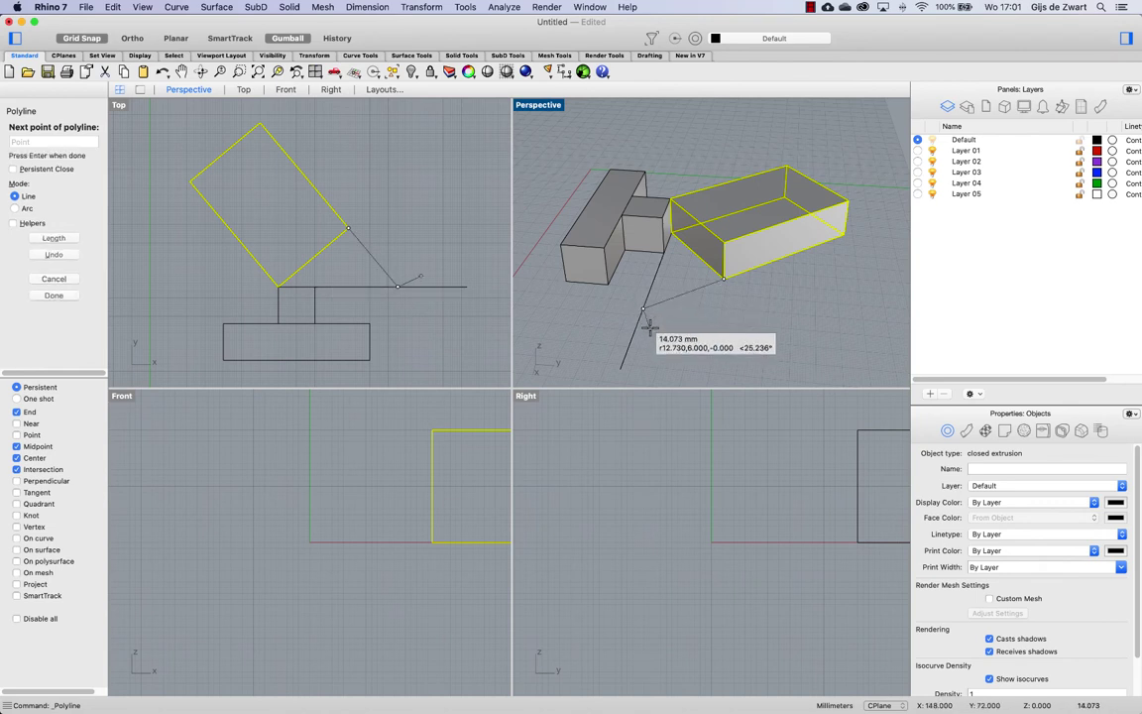
pyautogui.press('Return')
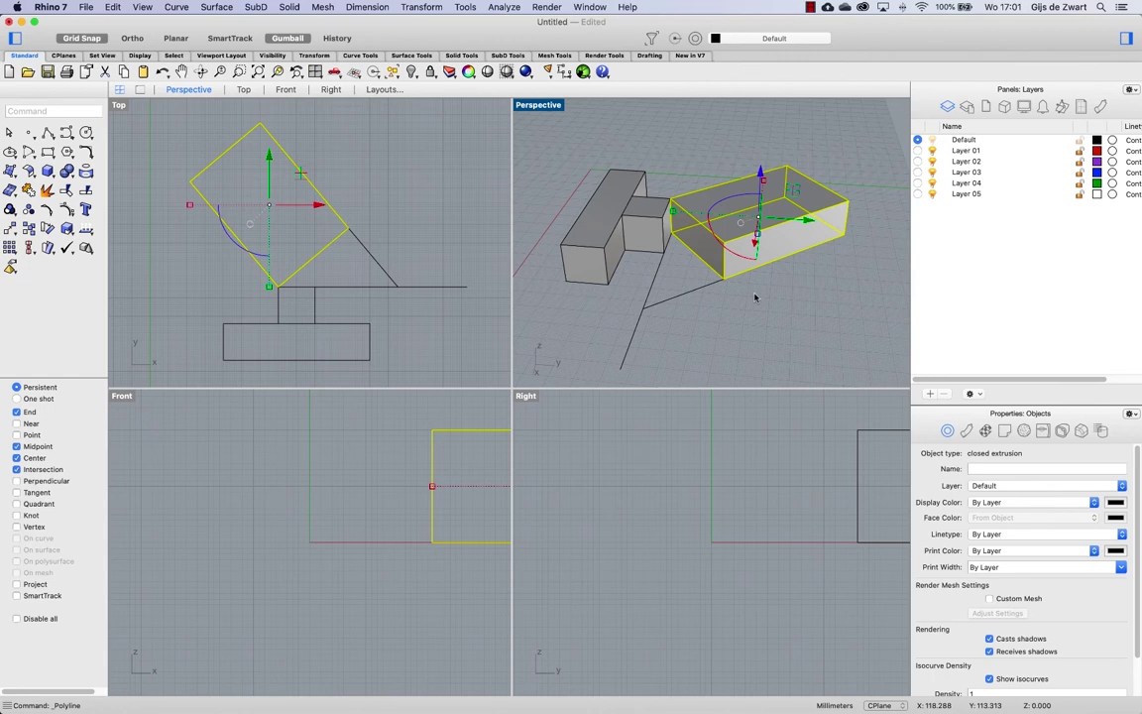
# - Turn on the solid control points of the large box
pyautogui.write('sol')
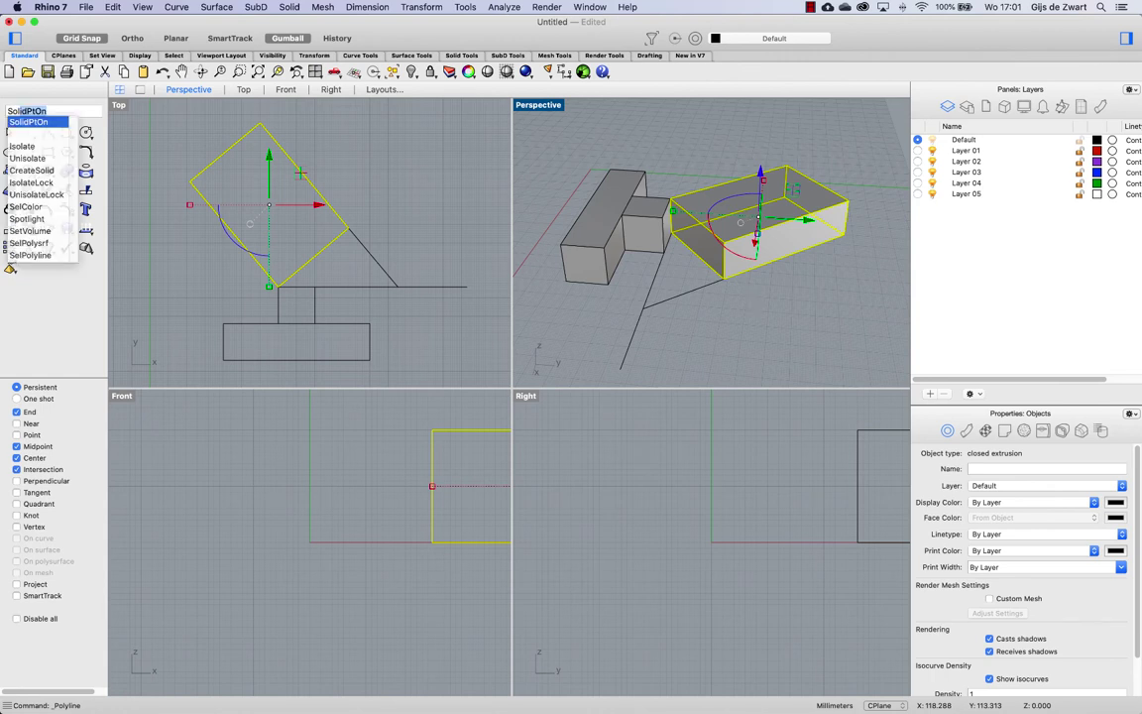
pyautogui.press('Return')
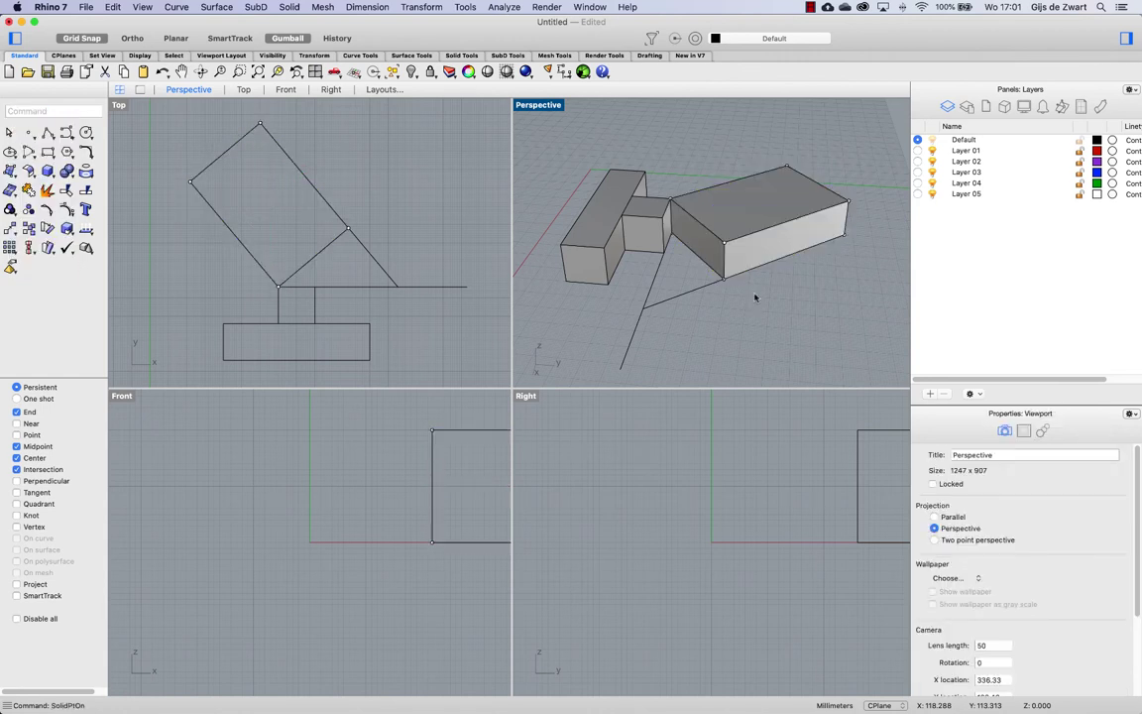
# - Move the large box's near corner points to the helper lines' intersection in the Top view, and undo the move and the helper polyline
pyautogui.moveTo(643, 287); pyautogui.dragTo(761, 203)
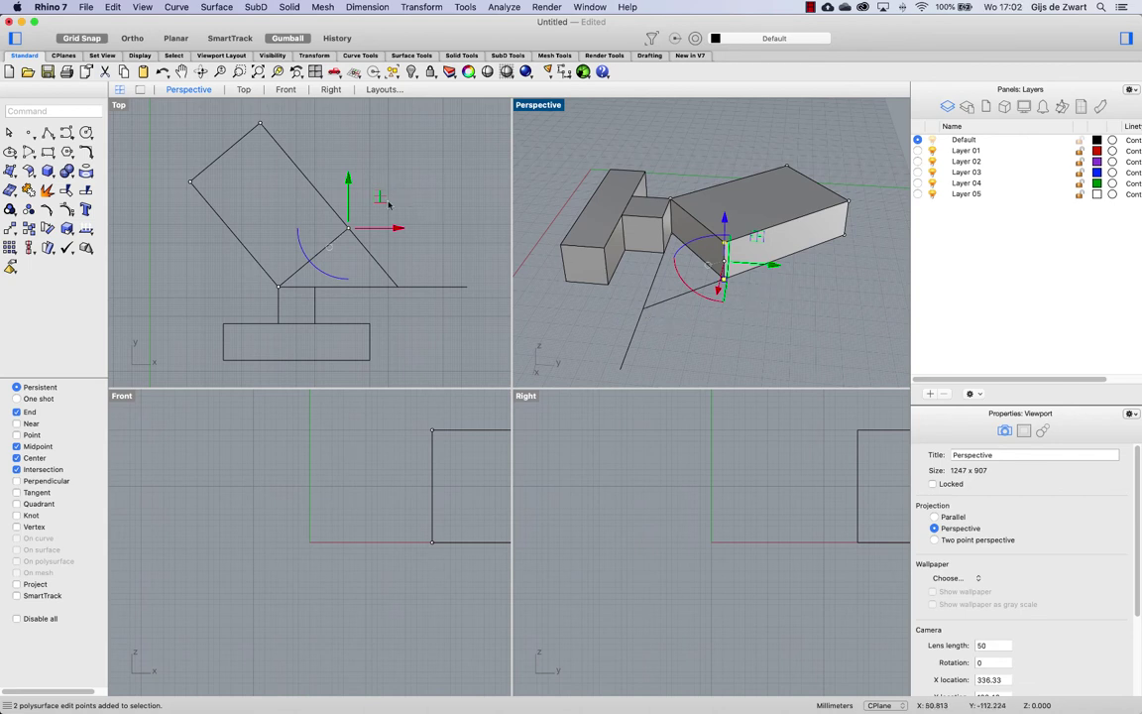
pyautogui.moveTo(348, 227); pyautogui.dragTo(396, 286)
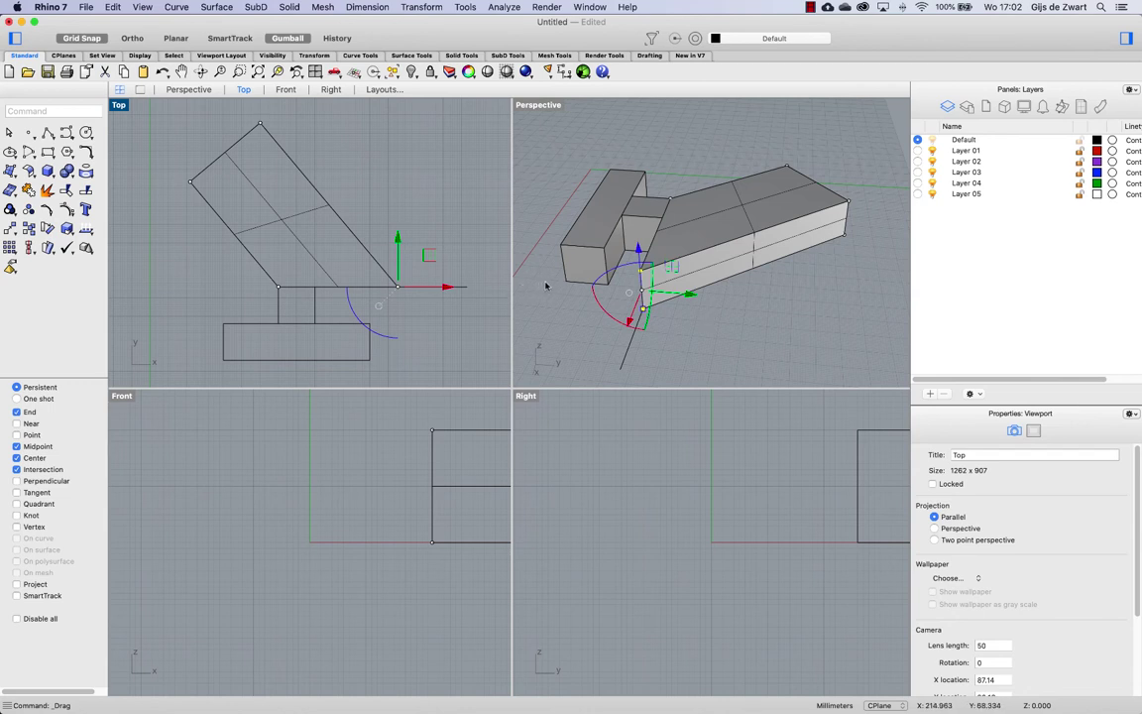
pyautogui.press('super+z')
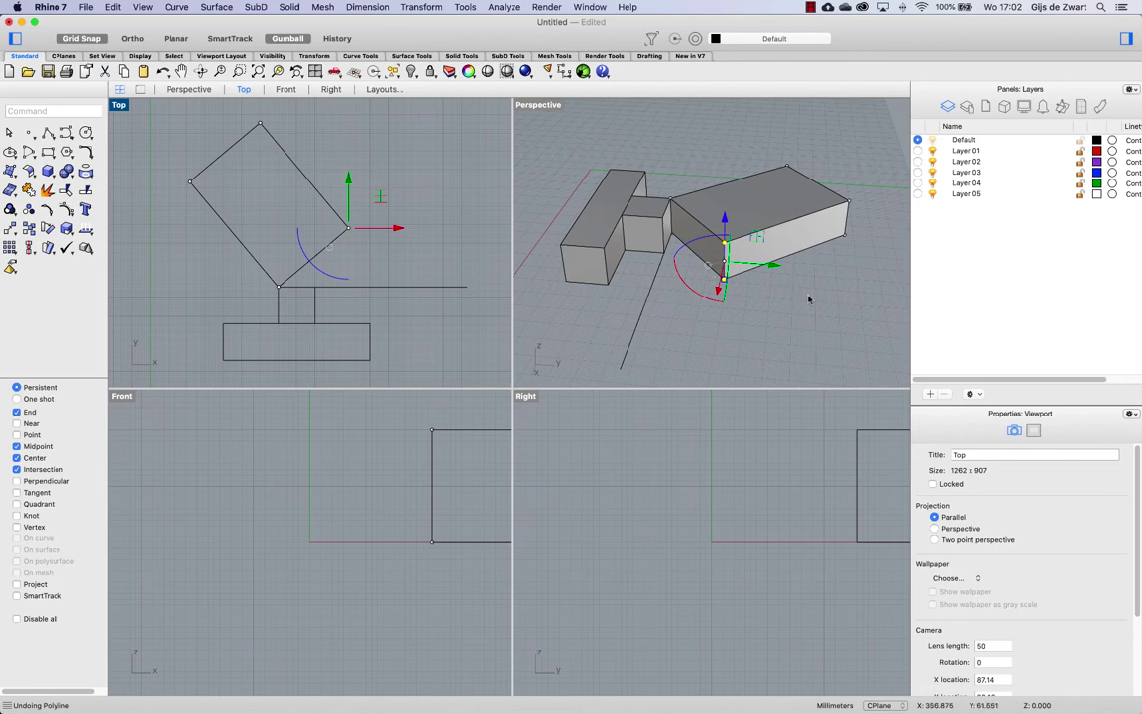
pyautogui.moveTo(765, 303); pyautogui.dragTo(785, 250, button='right')
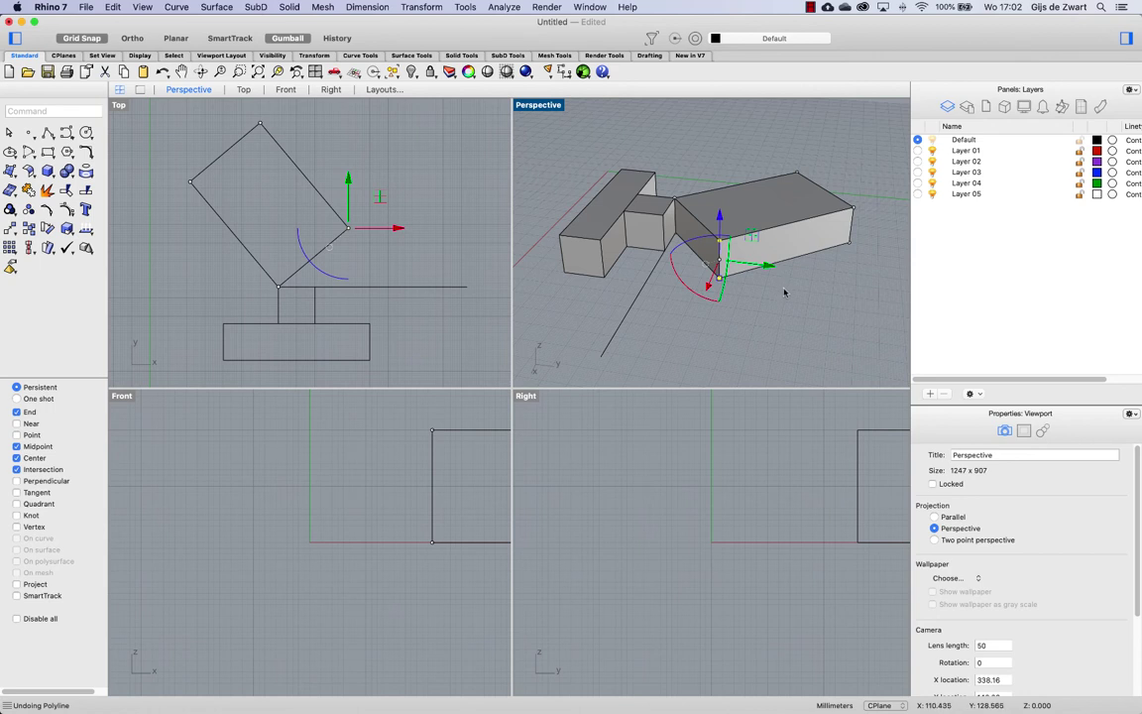
pyautogui.press('Escape')
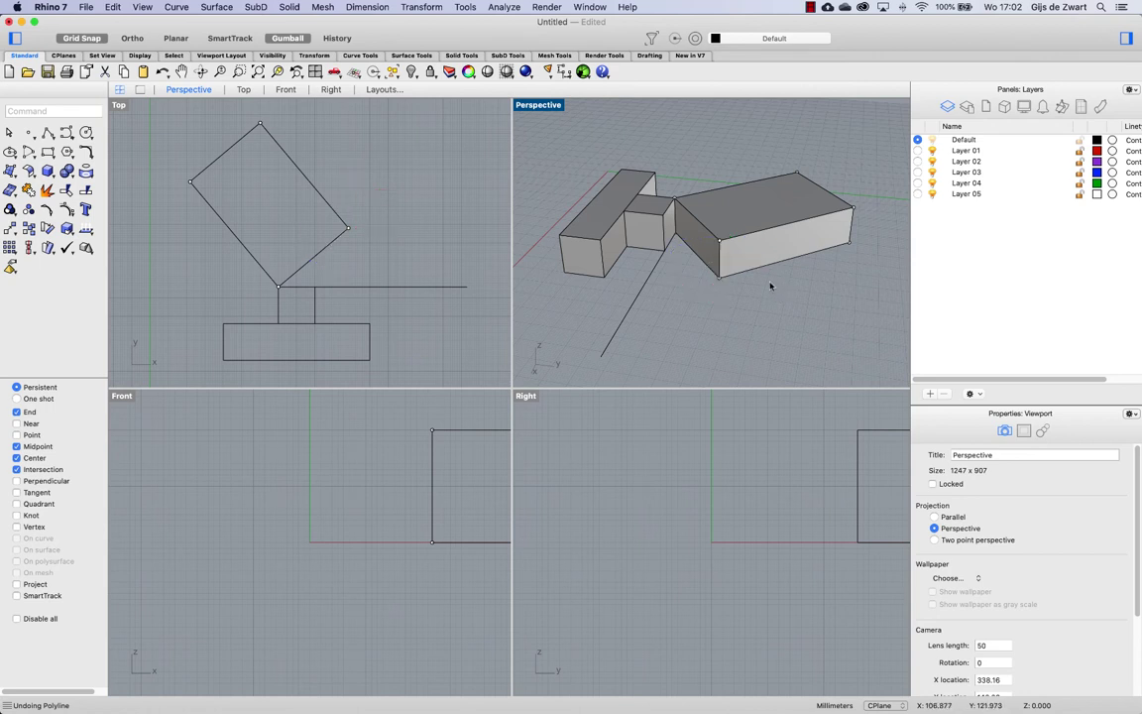
# - Relocate the Gumball of the two near corner points to the base corner, with X along the long base edge and Y along the short one
pyautogui.moveTo(700, 294); pyautogui.dragTo(739, 230)
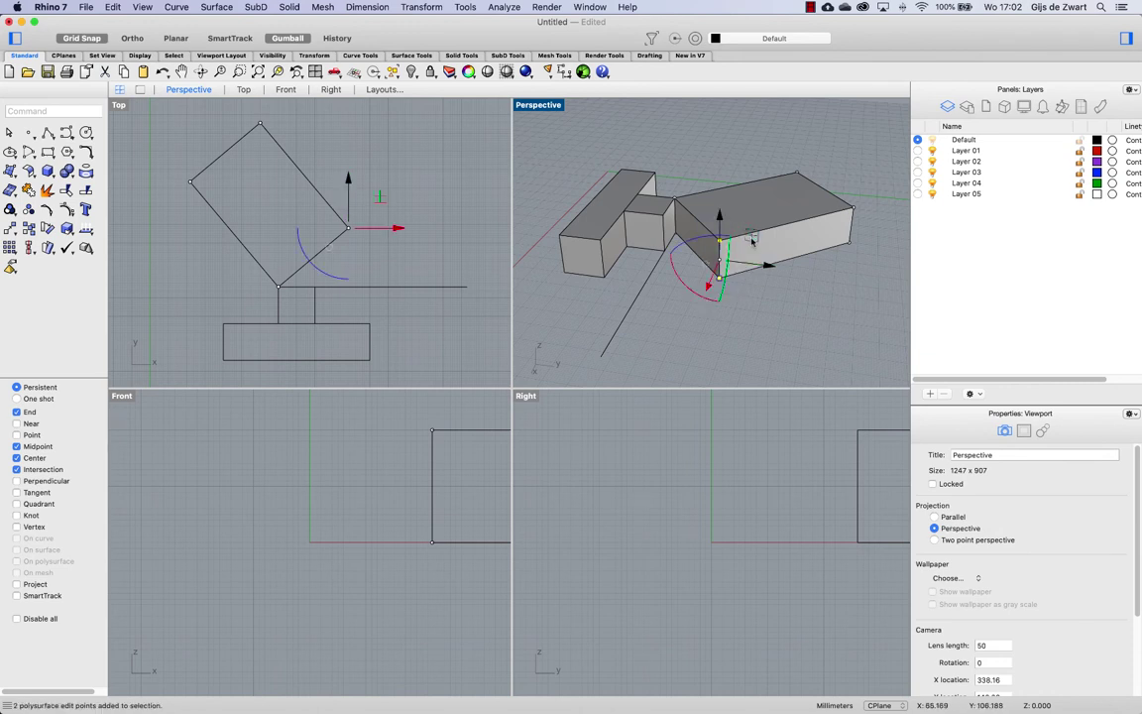
pyautogui.rightClick(706, 264)
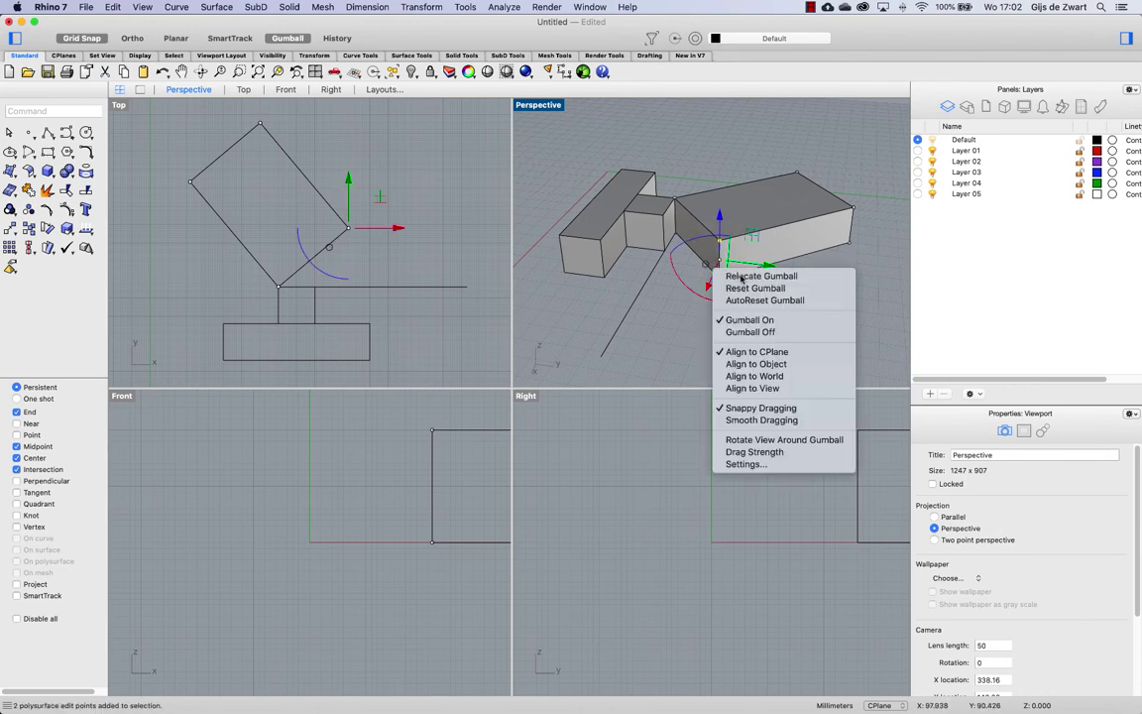
pyautogui.click(759, 276)
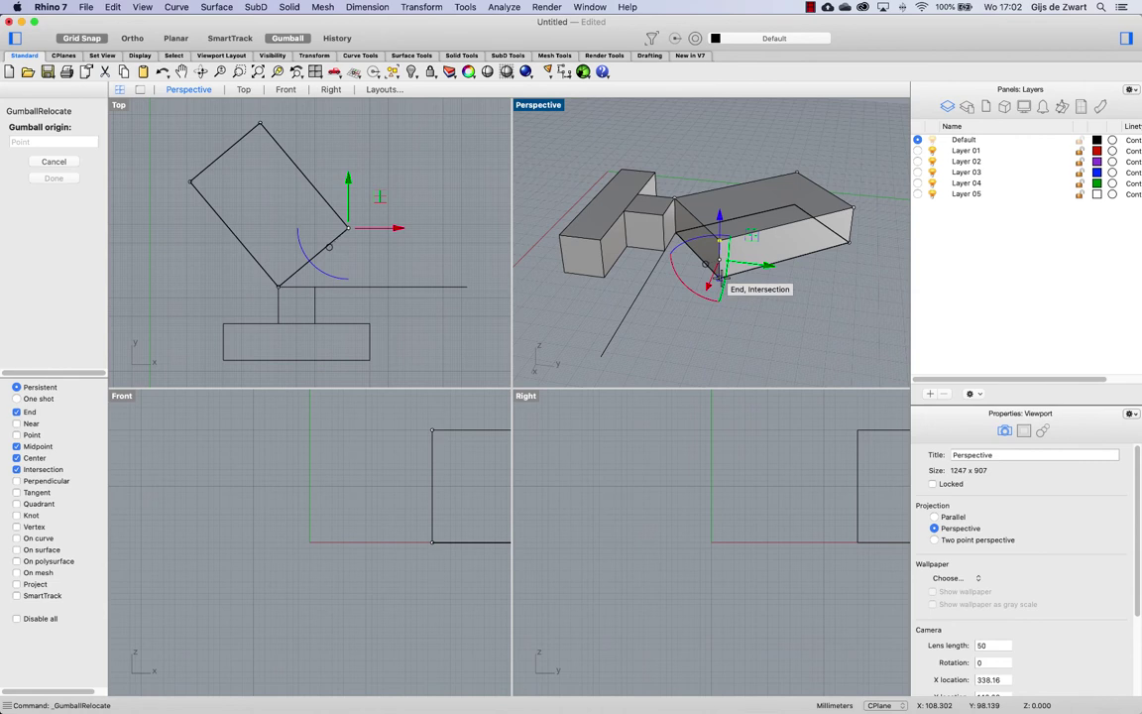
pyautogui.click(720, 277)
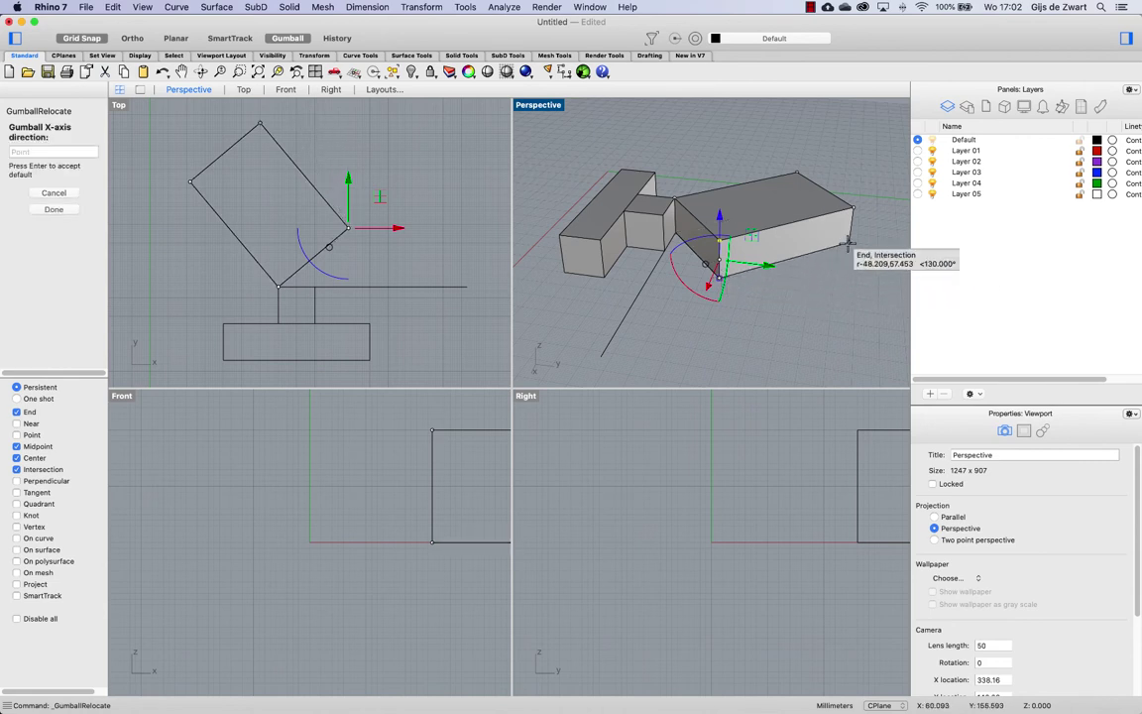
pyautogui.click(848, 242)
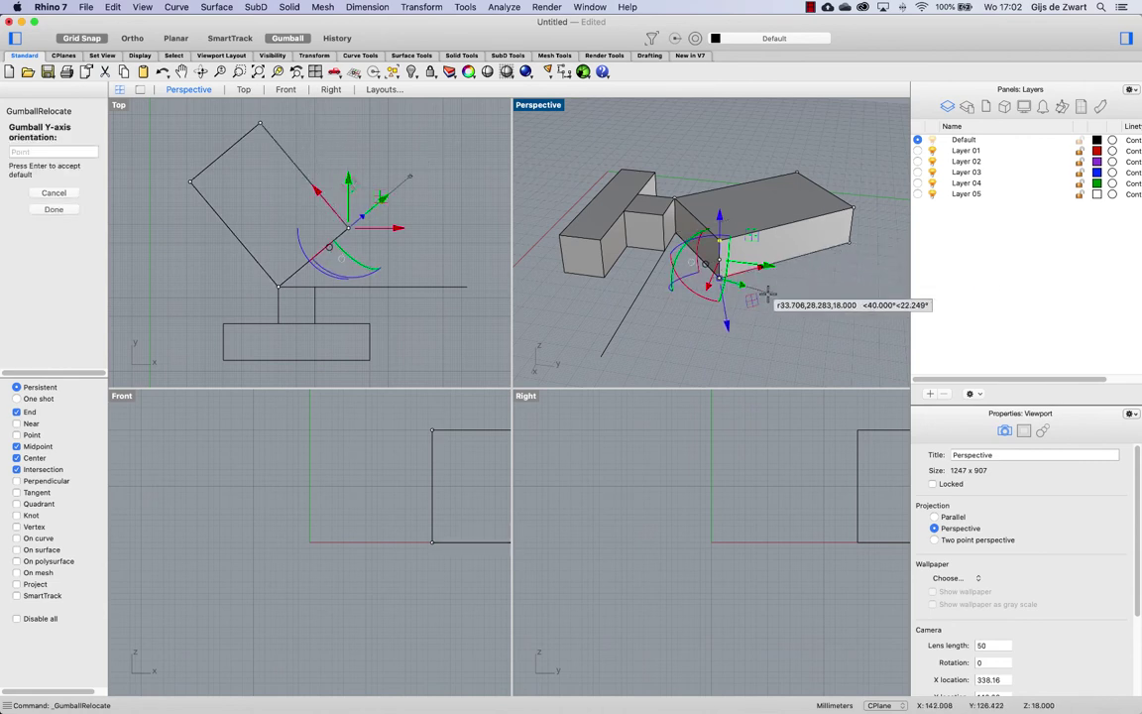
pyautogui.click(678, 236)
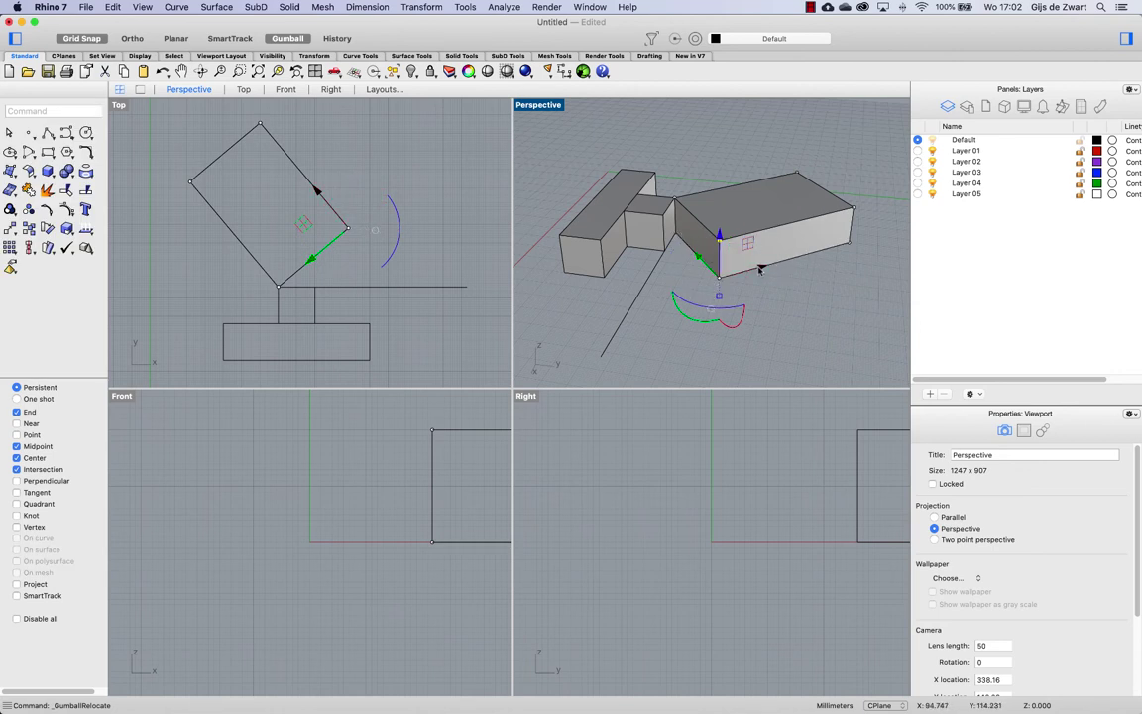
# - Slide the two corner points along the relocated Gumball's X axis to the reference line, undo the move and reselect the points
pyautogui.moveTo(759, 265); pyautogui.dragTo(629, 299)
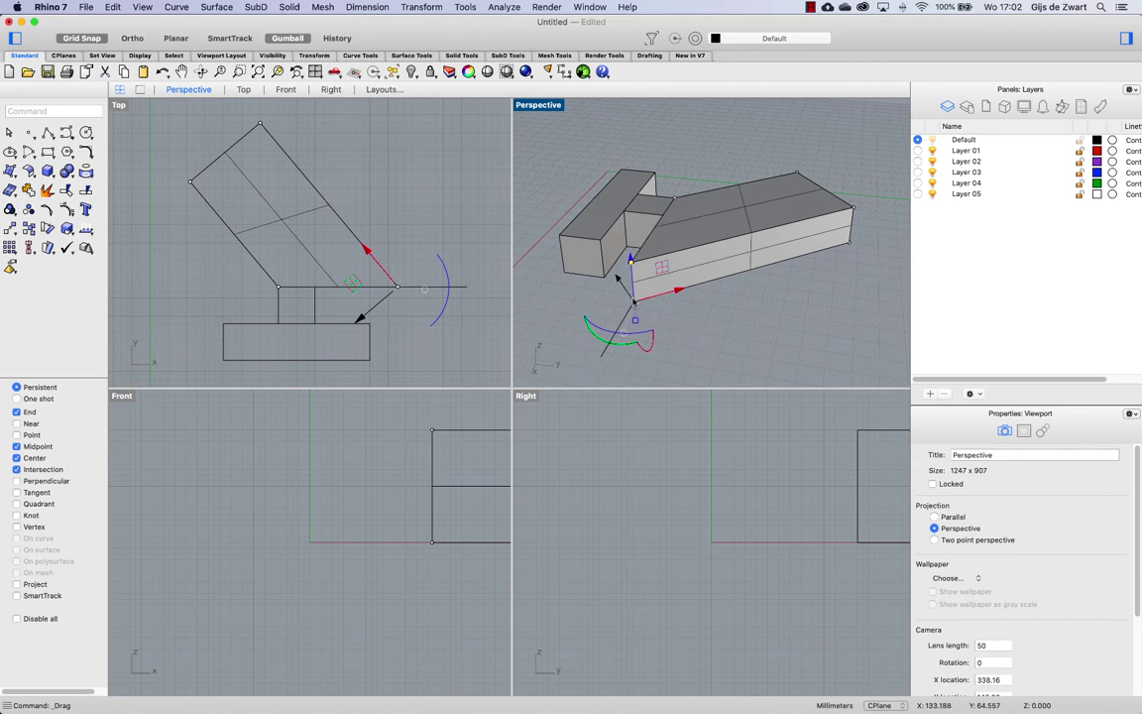
pyautogui.click(716, 325)
pyautogui.press('super+z')
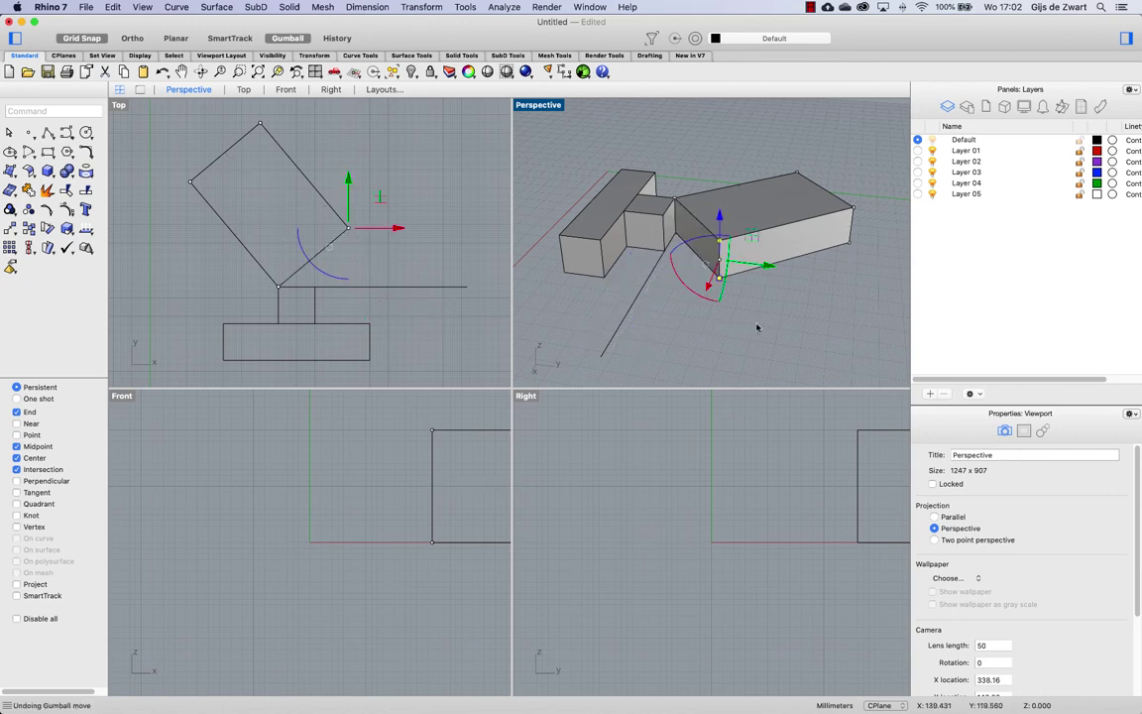
pyautogui.click(759, 326)
pyautogui.keyDown('ctrl'); pyautogui.keyDown('shift'); pyautogui.click(719, 260); pyautogui.keyUp('shift'); pyautogui.keyUp('ctrl')
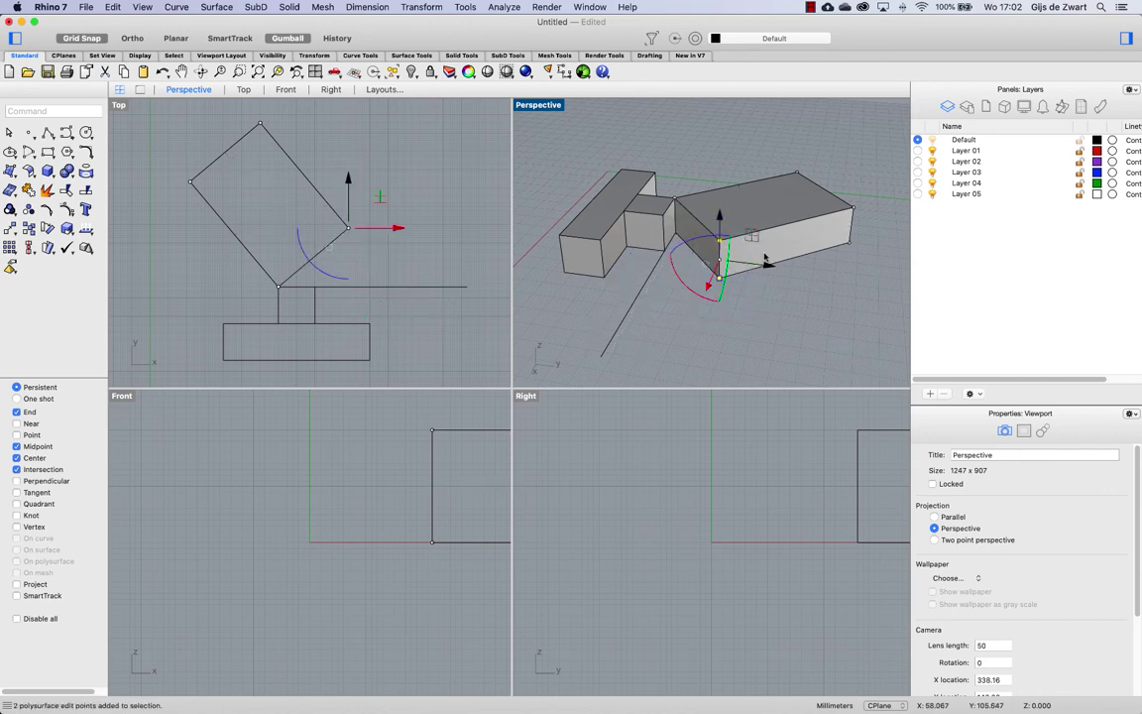
# - Set the Perspective view's construction plane to the large box's long side face using the CPlane Object option
pyautogui.click(772, 318)
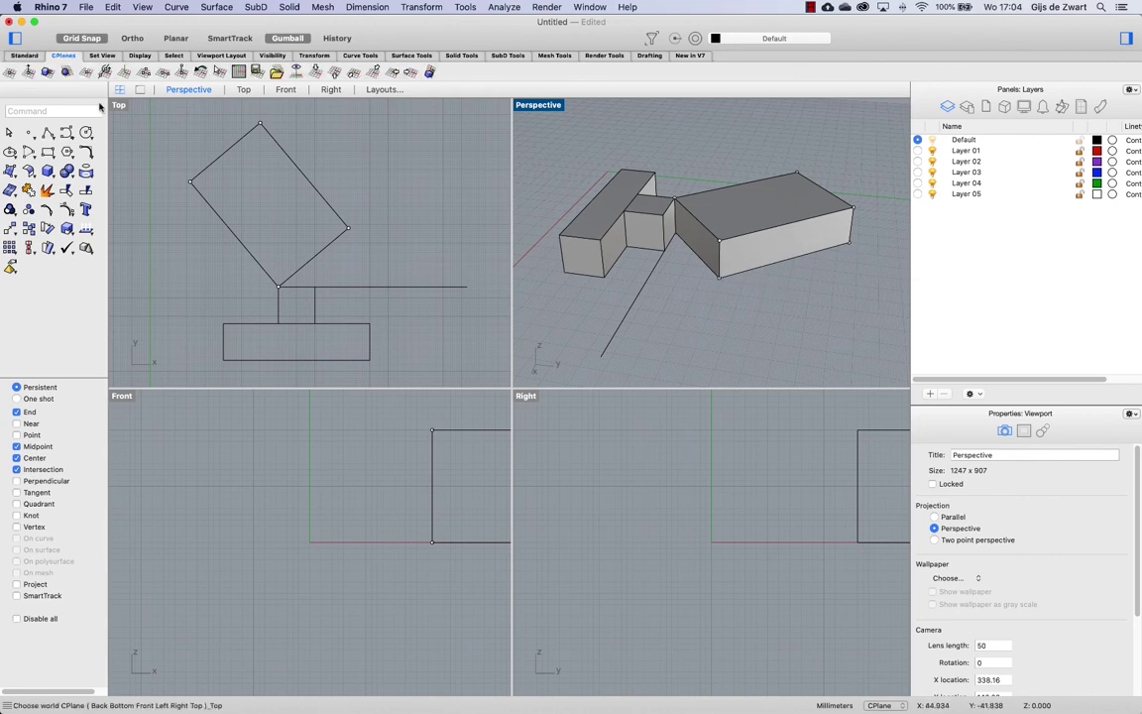
pyautogui.click(43, 75)
pyautogui.click(756, 265)
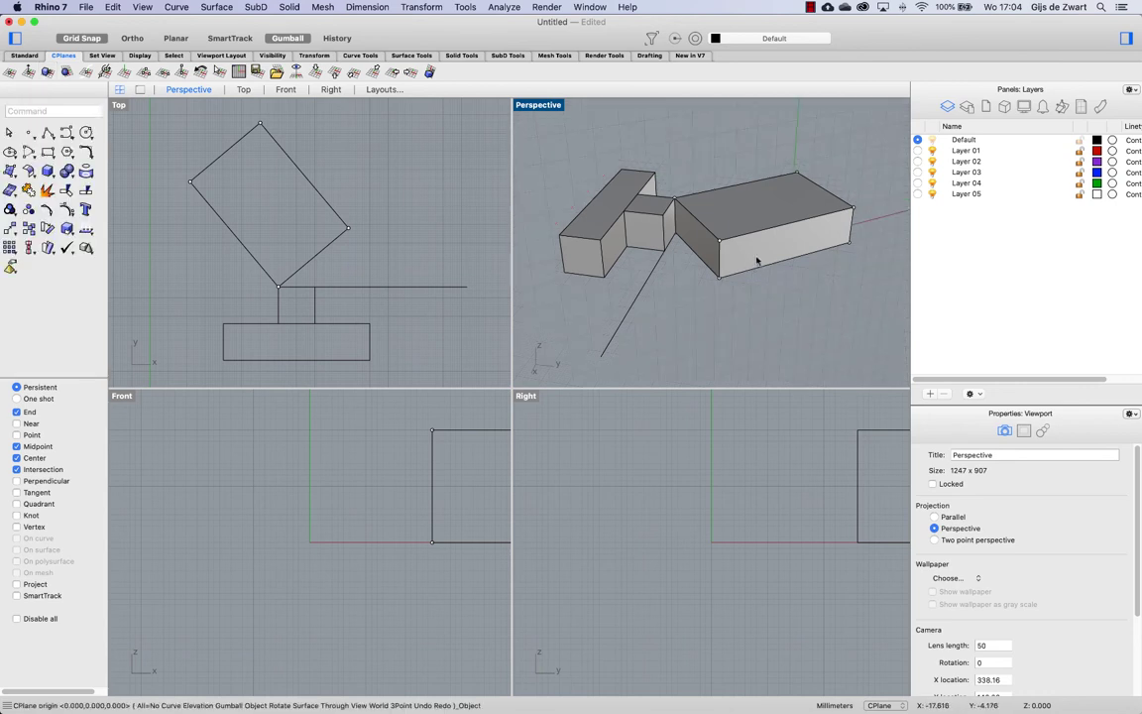
# - Select the two near corner points in Perspective and in Top to compare how the Gumball is oriented
pyautogui.keyDown('shift'); pyautogui.keyDown('super'); pyautogui.click(721, 275); pyautogui.keyUp('super'); pyautogui.keyUp('shift')
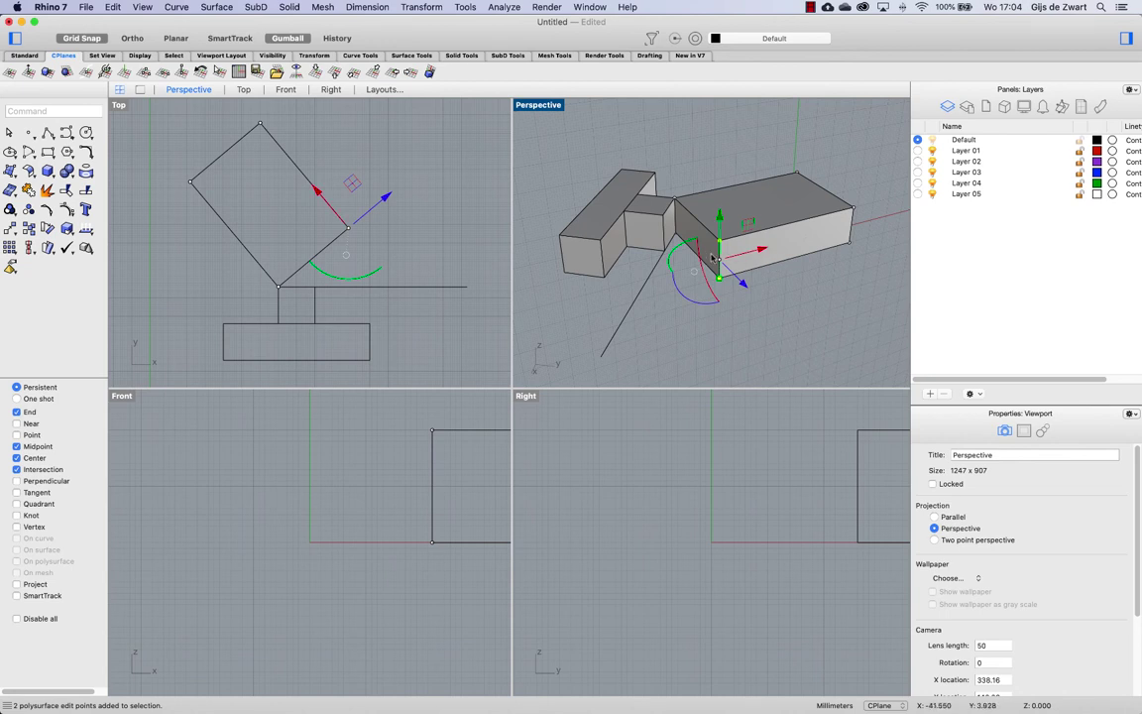
pyautogui.click(435, 169)
pyautogui.moveTo(335, 176); pyautogui.dragTo(381, 249)
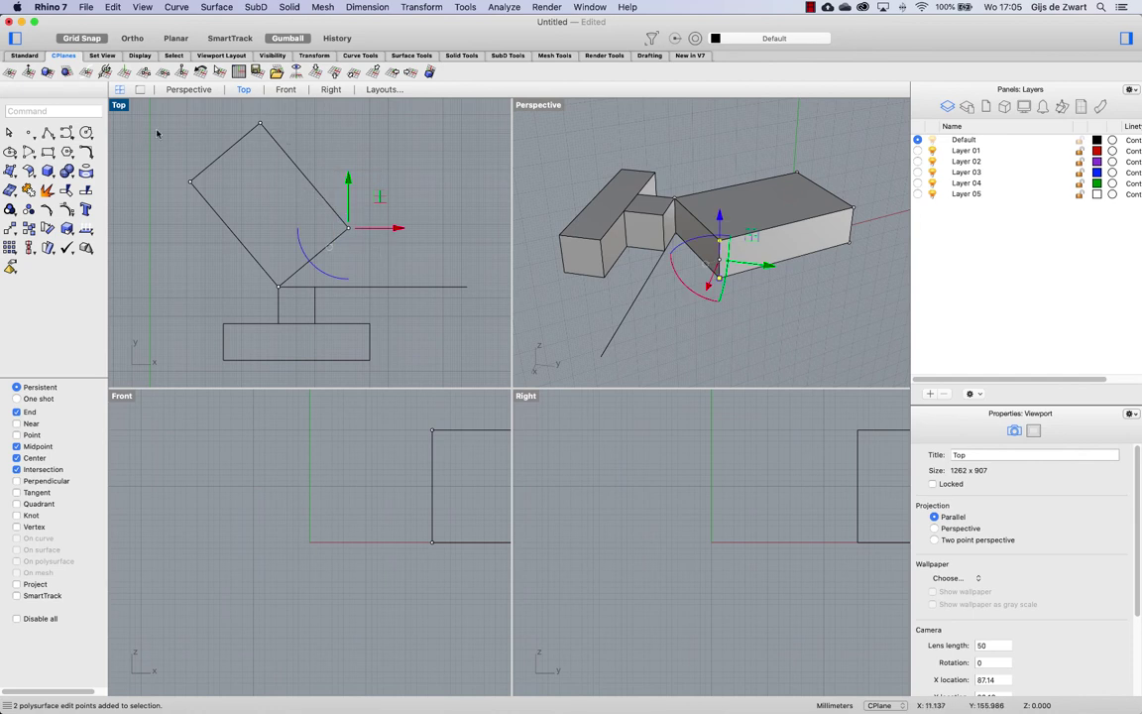
# - Move the two corner points along the face-aligned Gumball's X axis toward the reference line in Perspective, and undo the move
pyautogui.click(683, 334)
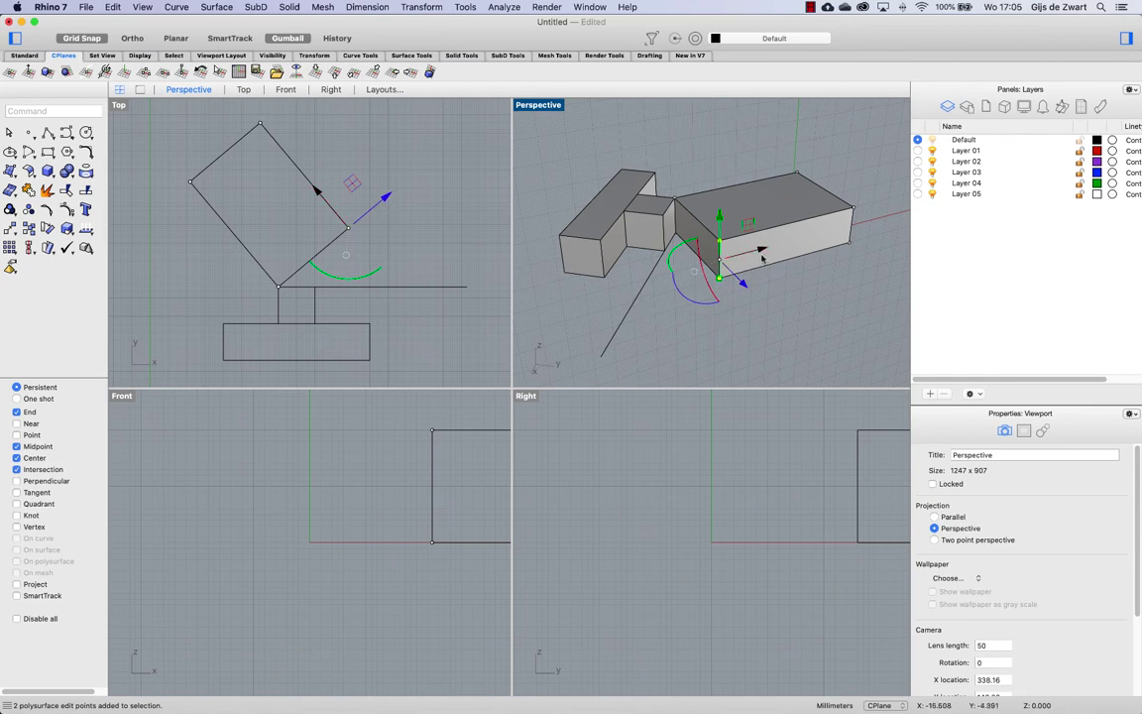
pyautogui.moveTo(685, 233); pyautogui.dragTo(652, 304)
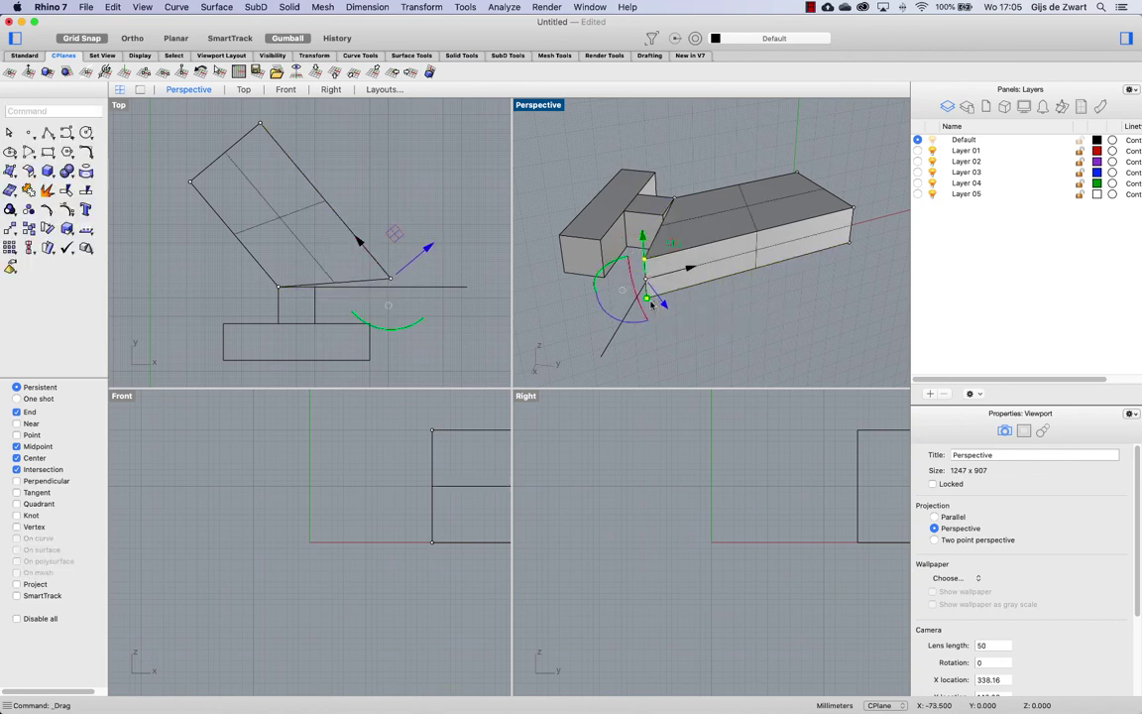
pyautogui.press('super+z')
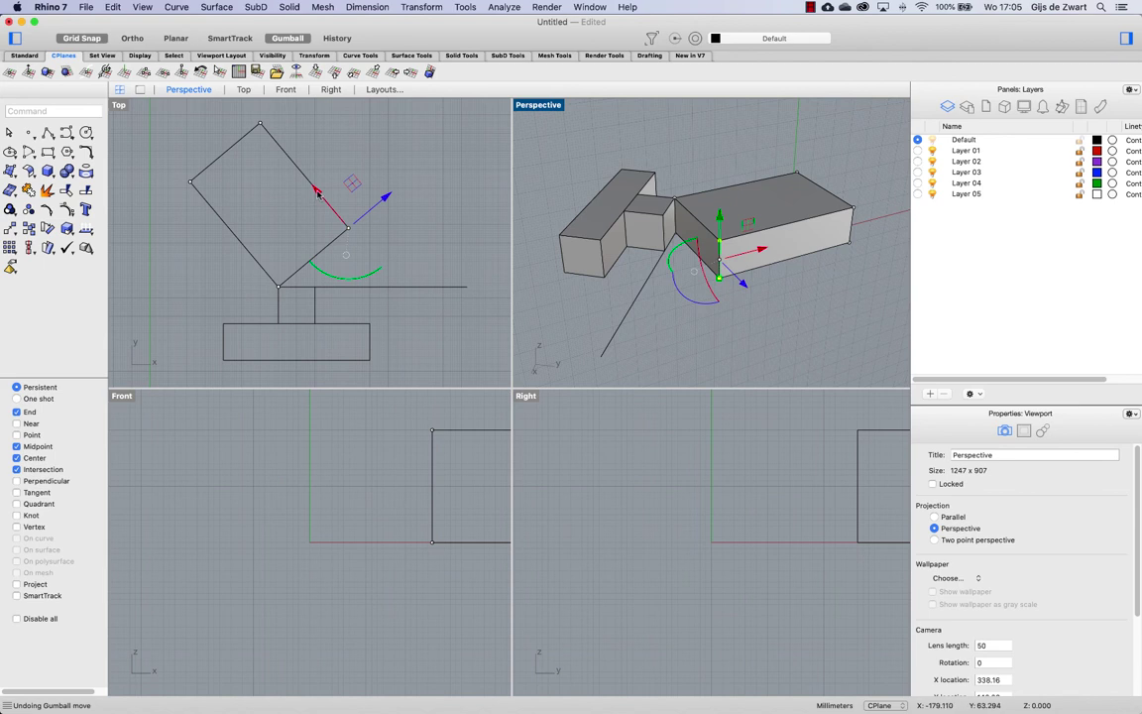
# - Move the two corner points in the Top view, in line with the box's long side, onto the reference line and end point editing
pyautogui.moveTo(347, 228); pyautogui.dragTo(397, 287)
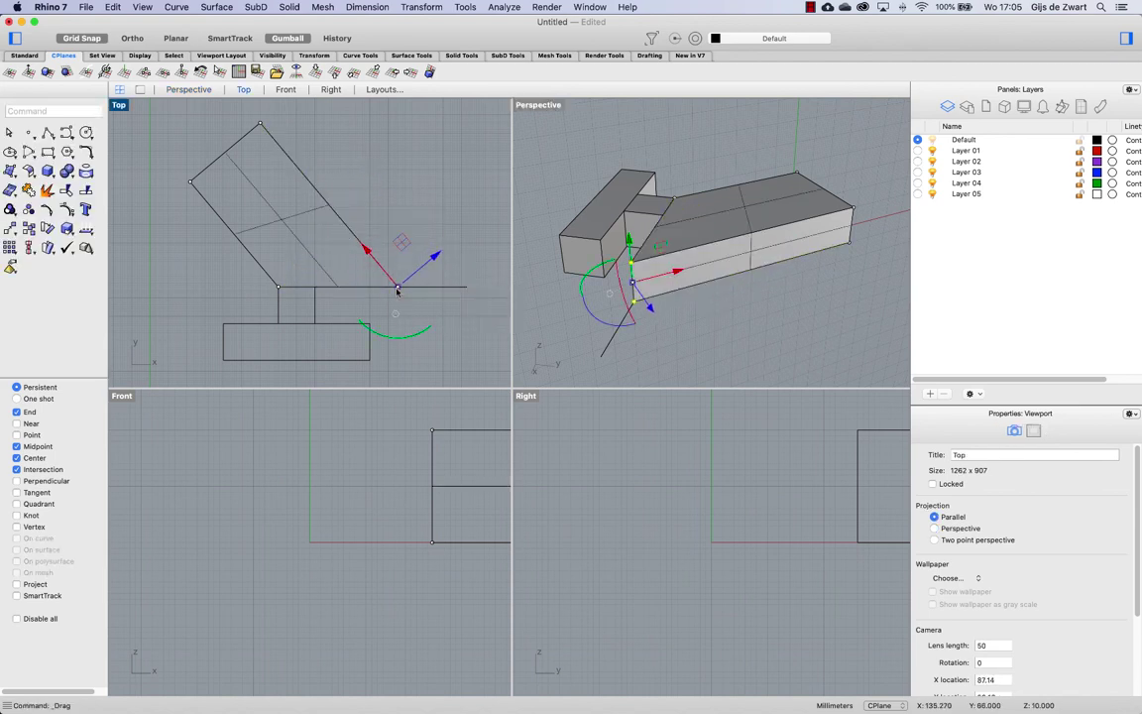
pyautogui.click(535, 256)
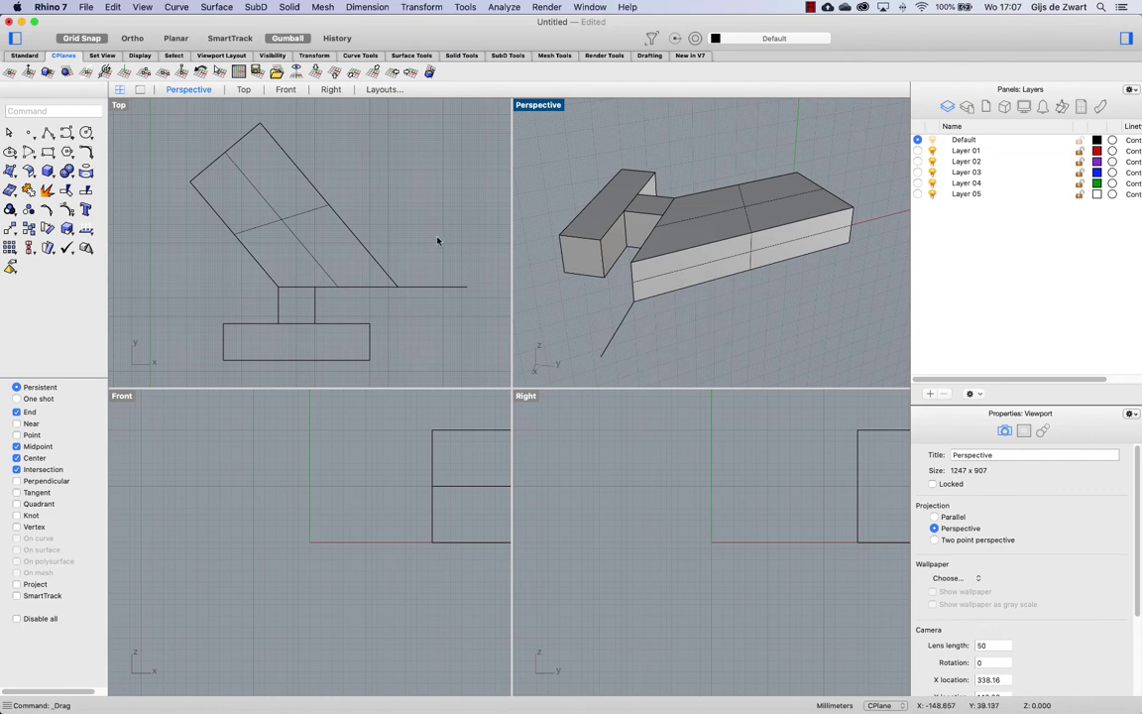
# - Select the long narrow box and open the Gumball settings in the Modeling Aids preferences
pyautogui.moveTo(362, 311); pyautogui.dragTo(349, 337)
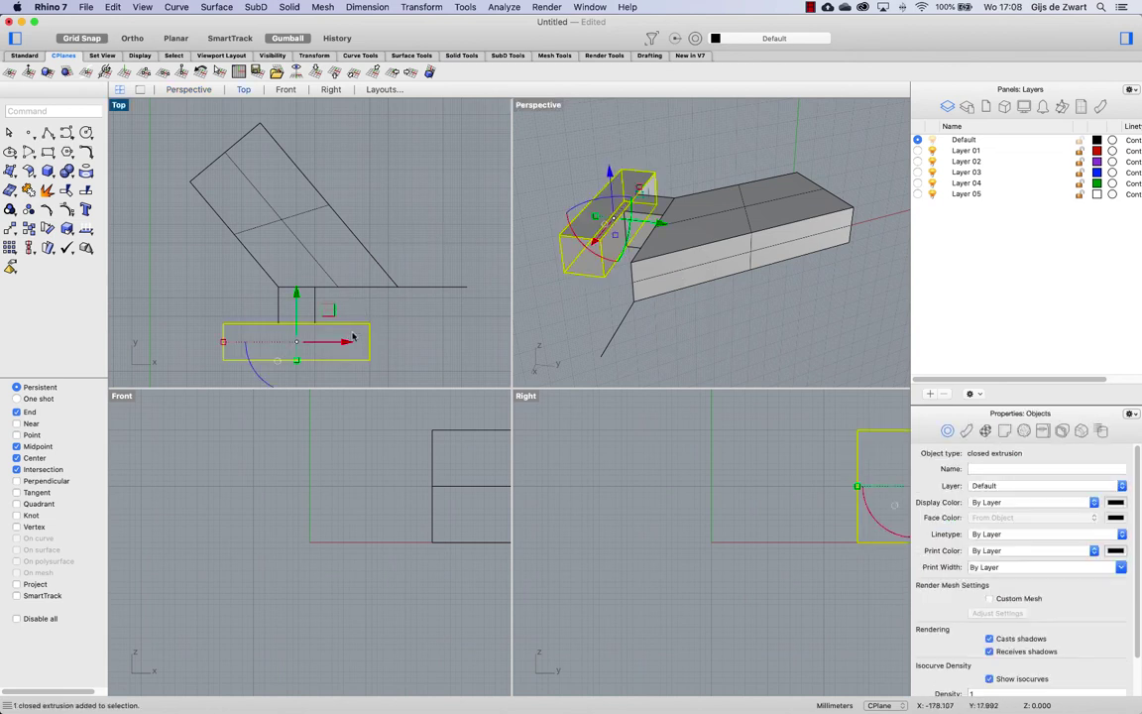
pyautogui.scroll(-4, 396, 327)
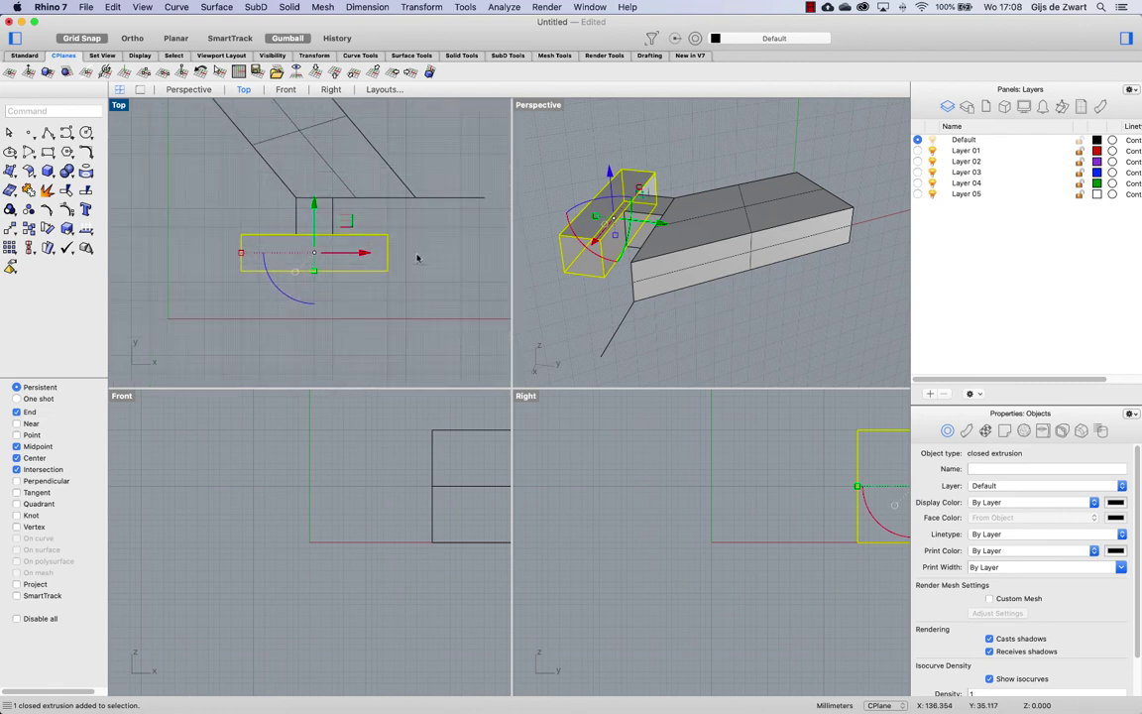
pyautogui.click(294, 273)
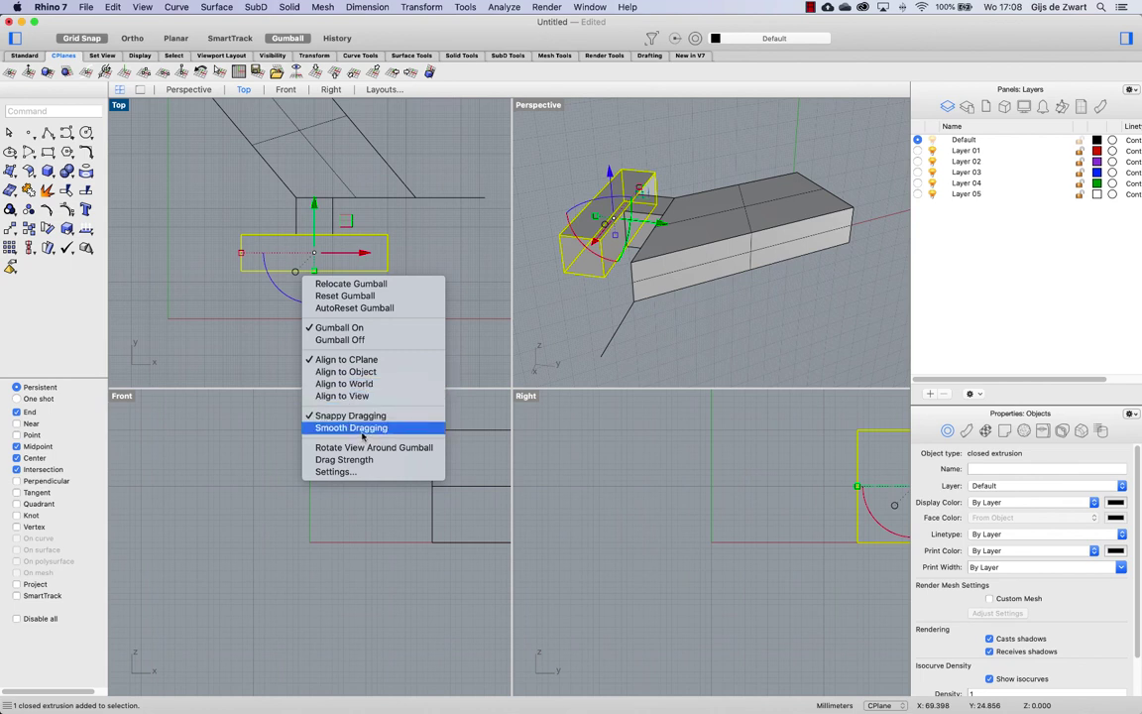
pyautogui.click(335, 472)
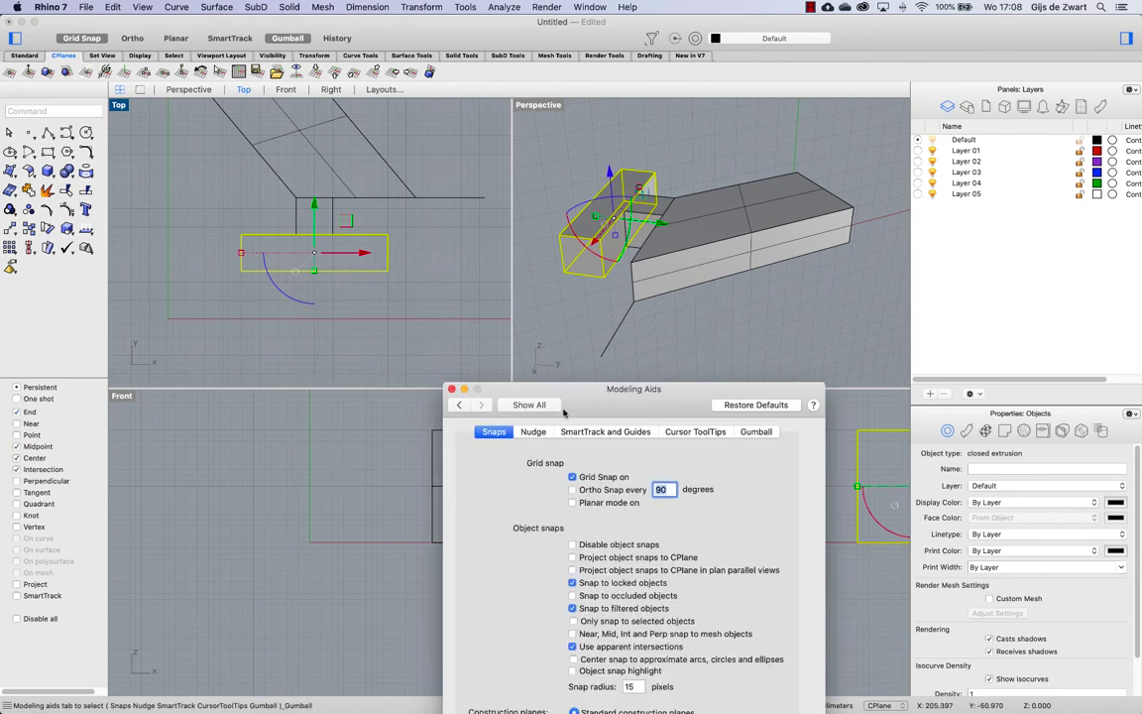
pyautogui.moveTo(582, 355); pyautogui.dragTo(787, 139)
pyautogui.click(893, 177)
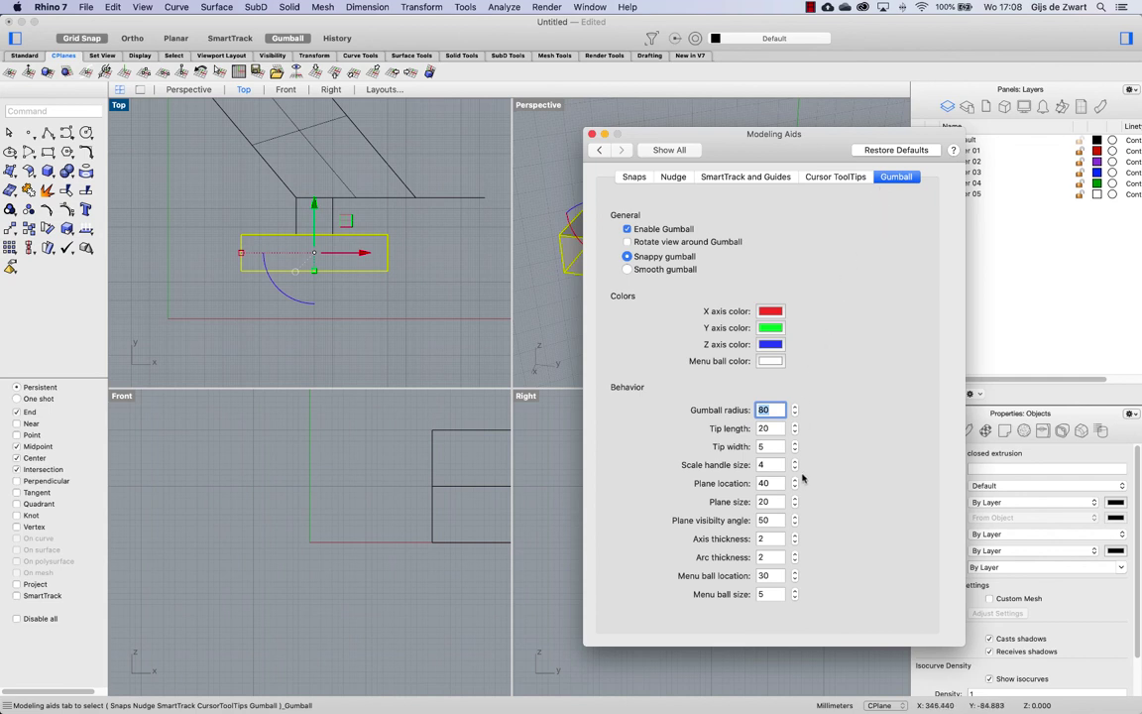
# - Set the Gumball's menu ball size to 7 and its menu ball location to 45
pyautogui.click(764, 592)
pyautogui.doubleClick(763, 593)
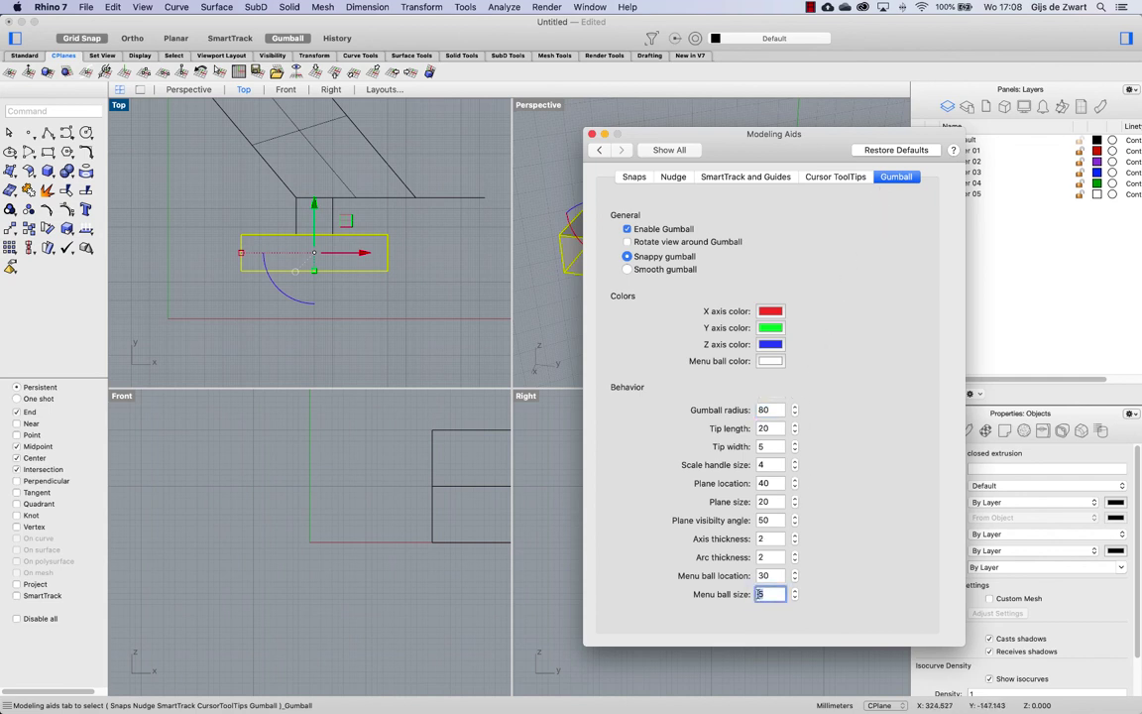
pyautogui.write('7')
pyautogui.click(766, 575)
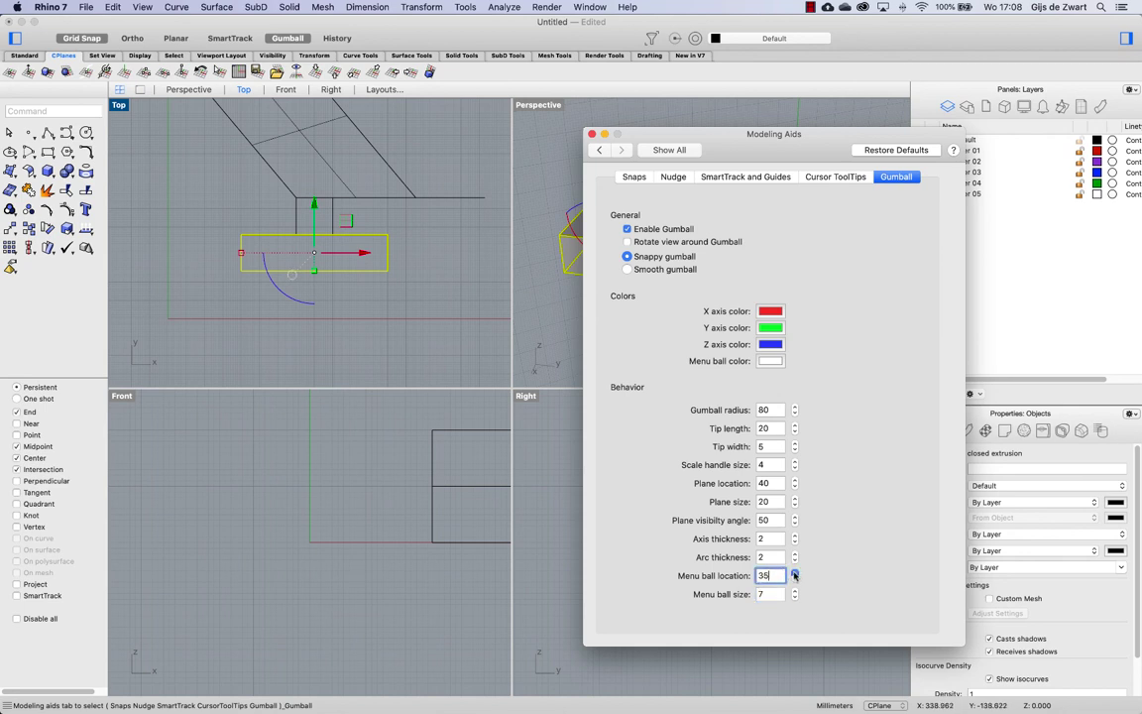
pyautogui.click(794, 573)
pyautogui.click(794, 572)
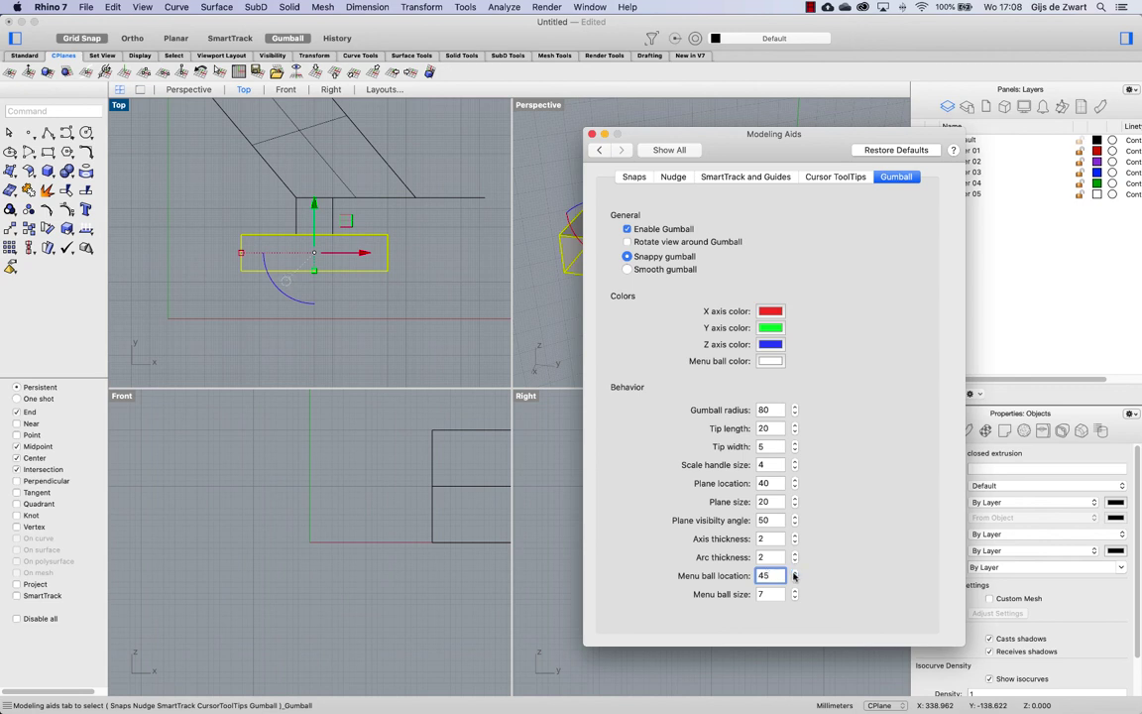